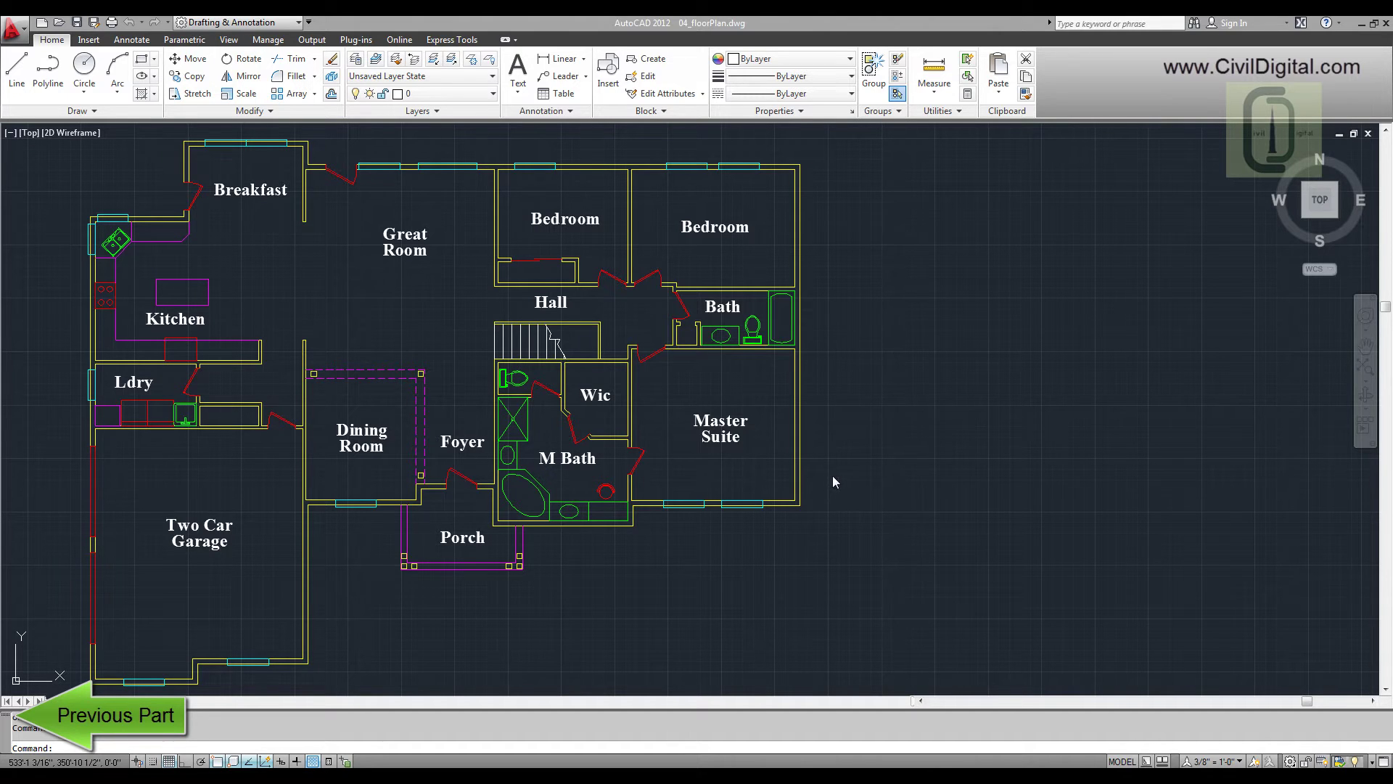
- Open the recent 04_dormRoom.dwg drawing from the Application menu's Recent Documents
click(19, 39)
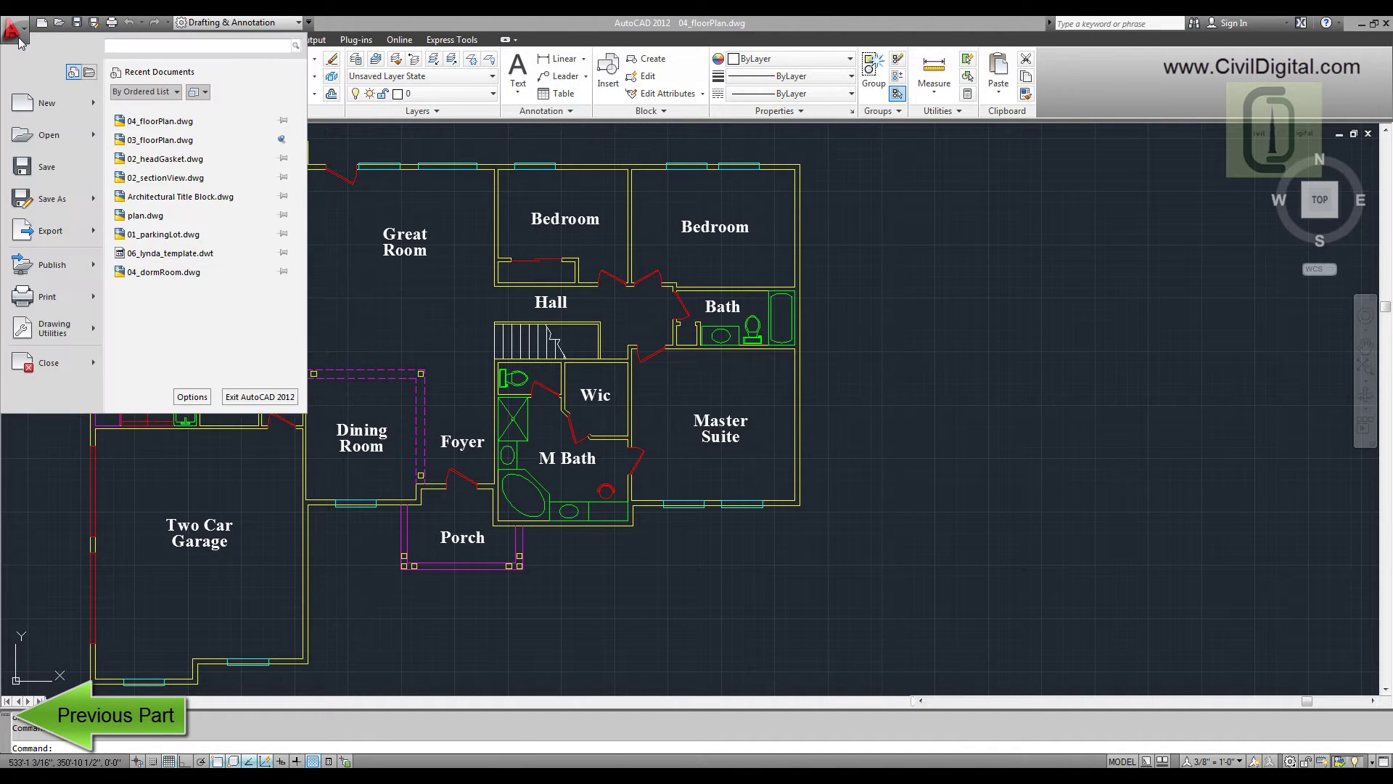
click(163, 272)
click(237, 43)
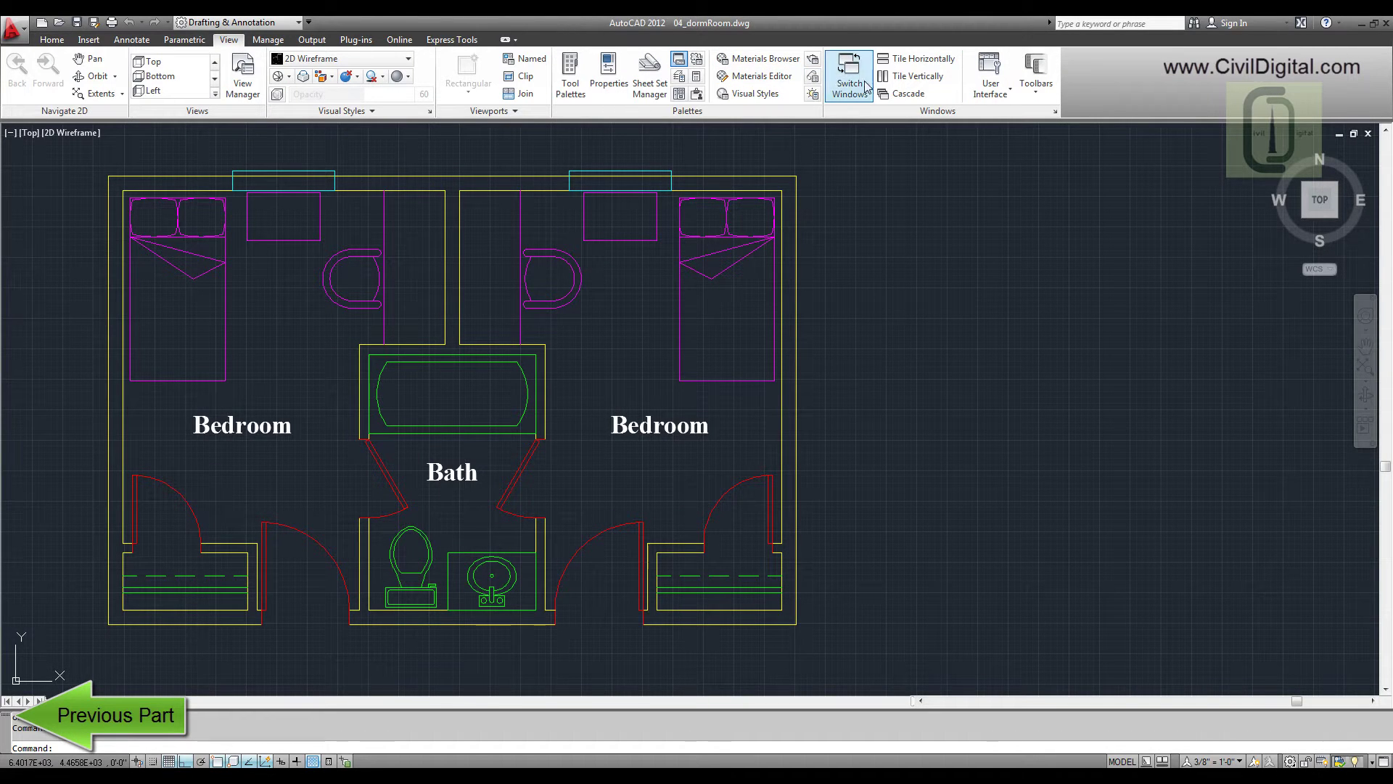
- Tile both drawings vertically, drag the dorm room's bed into the floor plan's Bedroom, then switch drawings
click(901, 84)
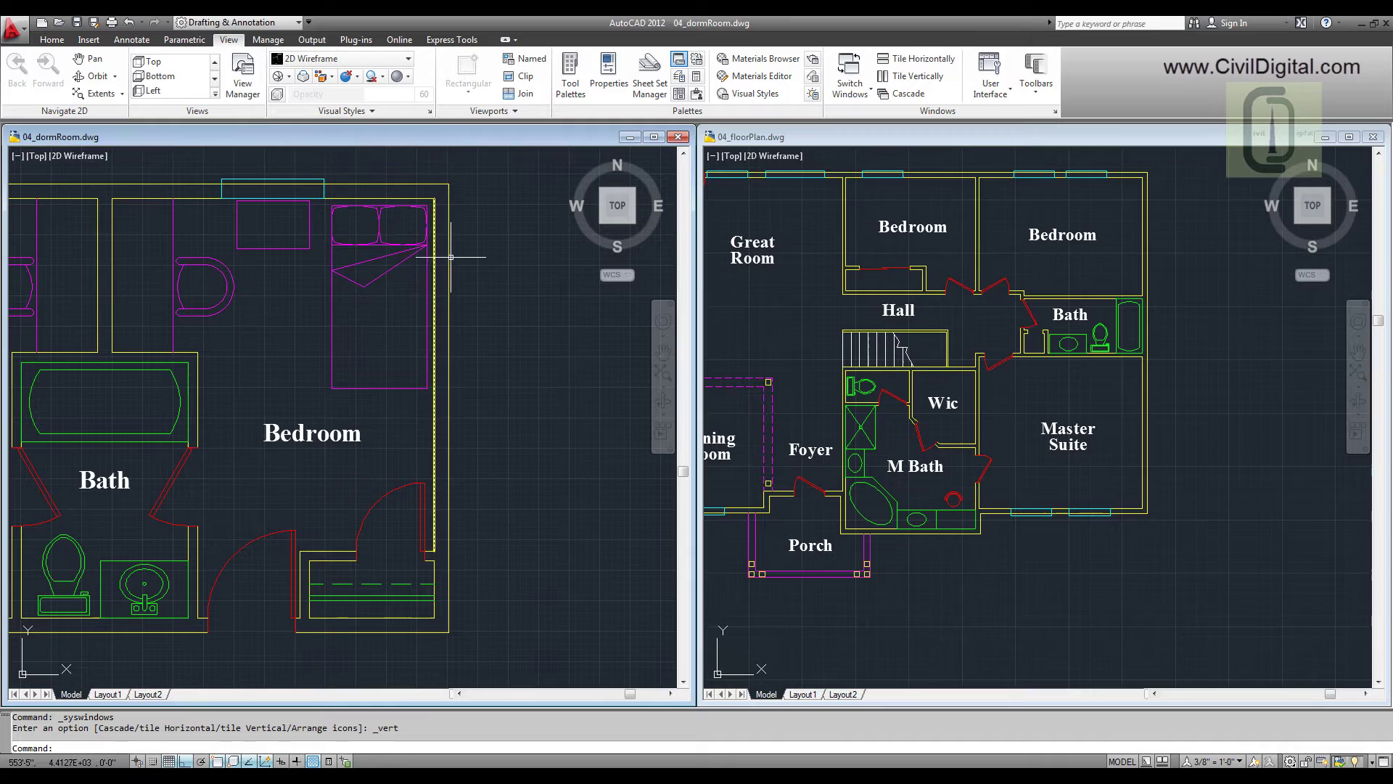
click(406, 252)
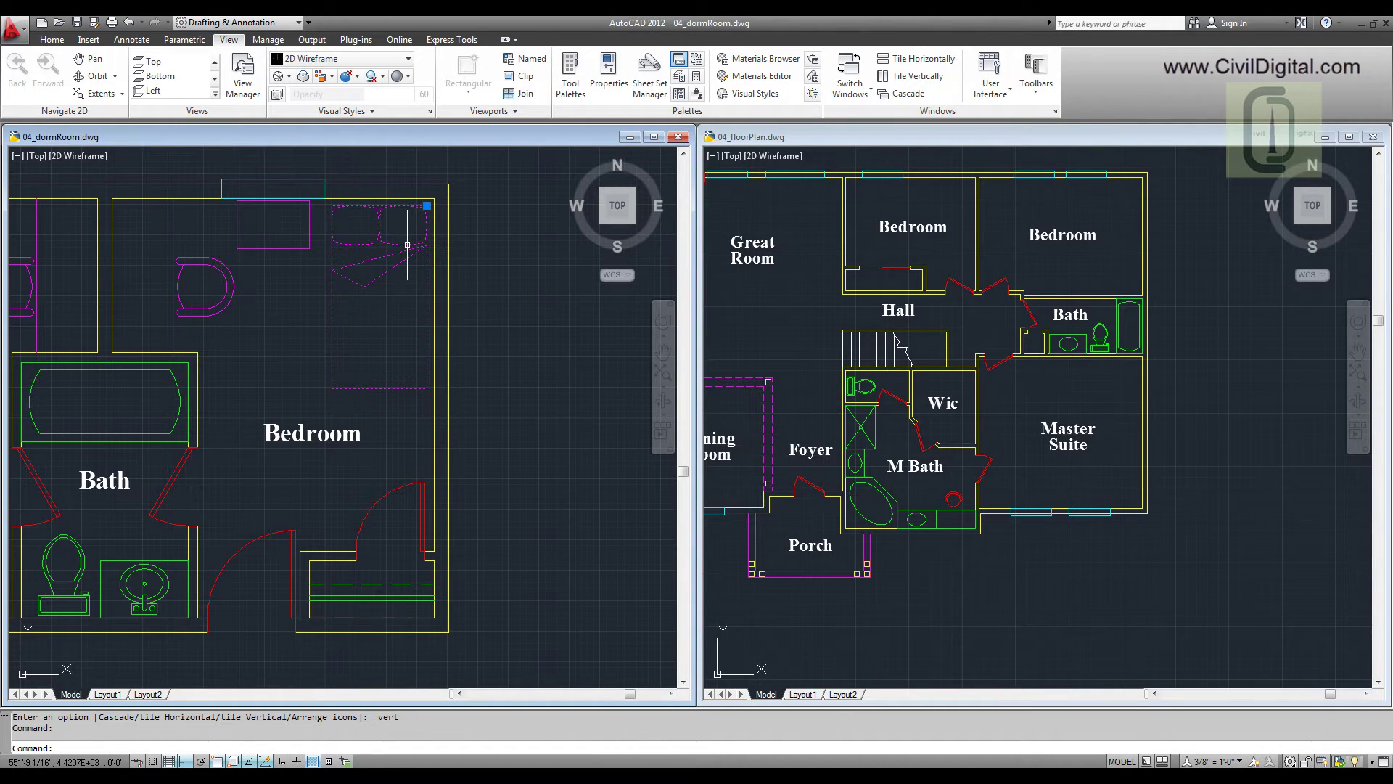
drag(410, 244, 1129, 208)
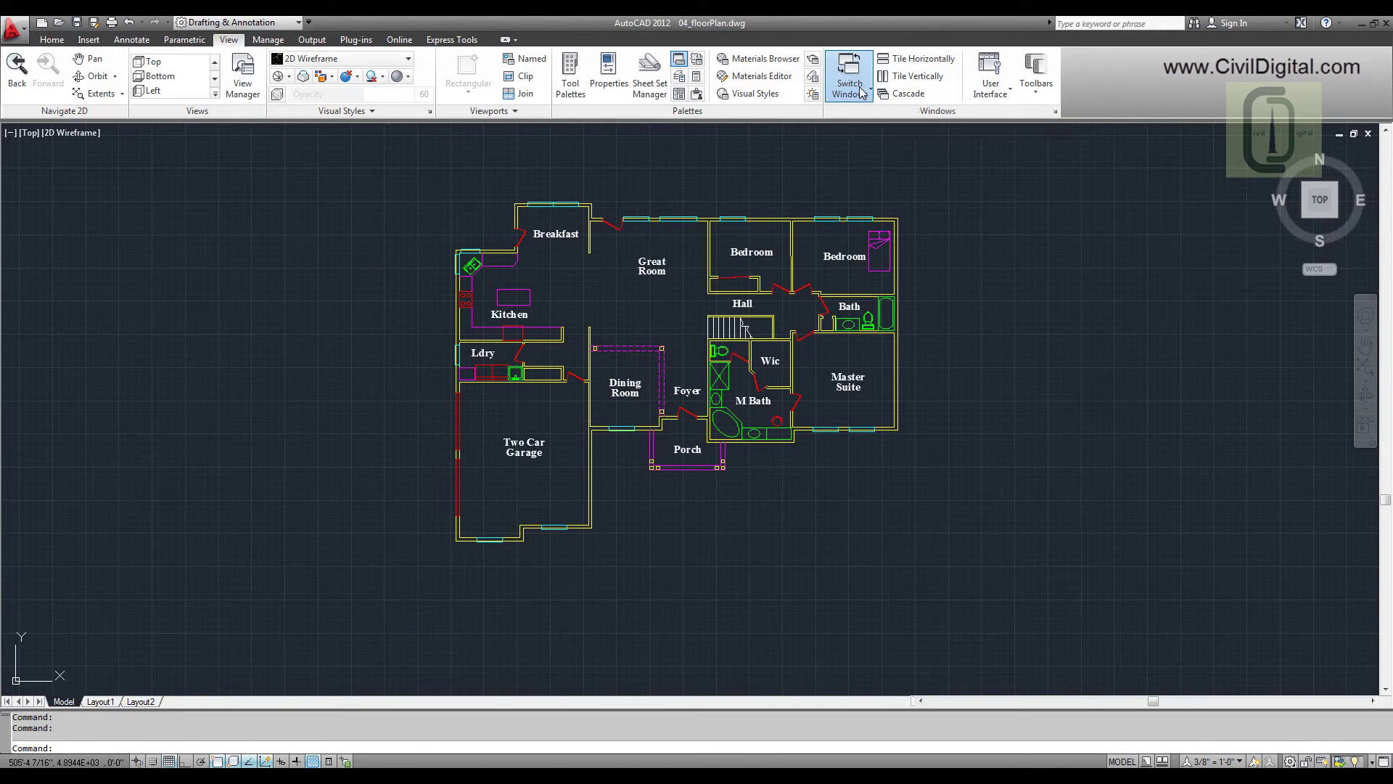
click(850, 76)
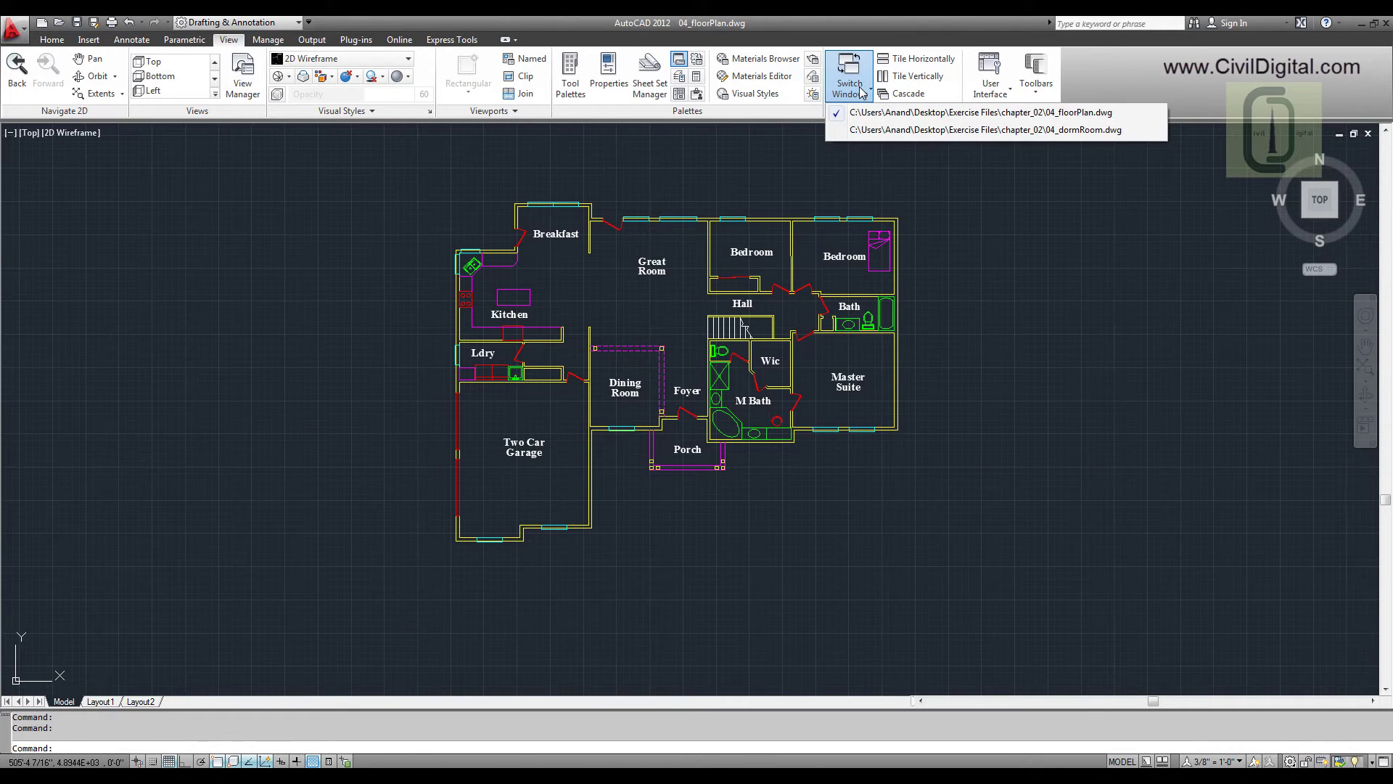
click(887, 132)
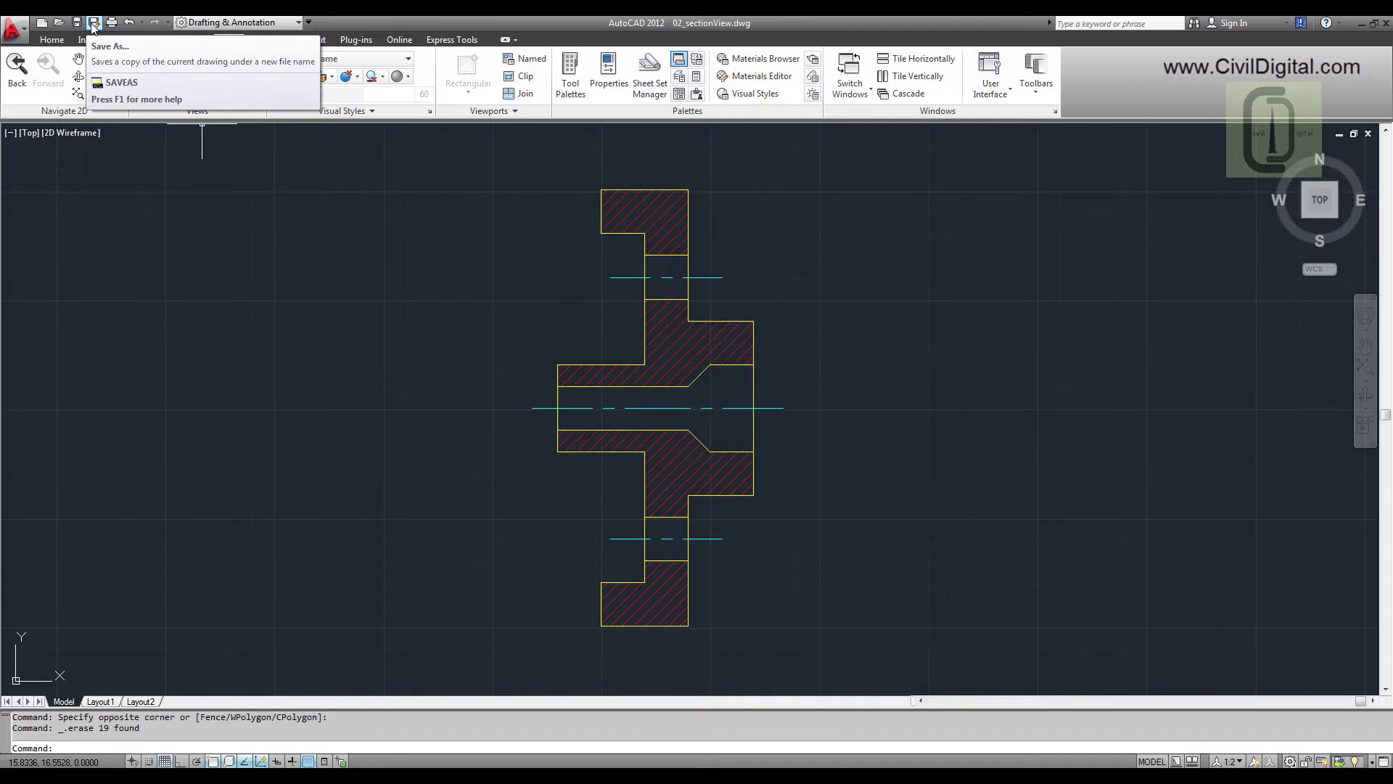
- Check the AutoCAD Drawing Template (*.dwt) option in the Save As file-type list
click(93, 27)
click(803, 537)
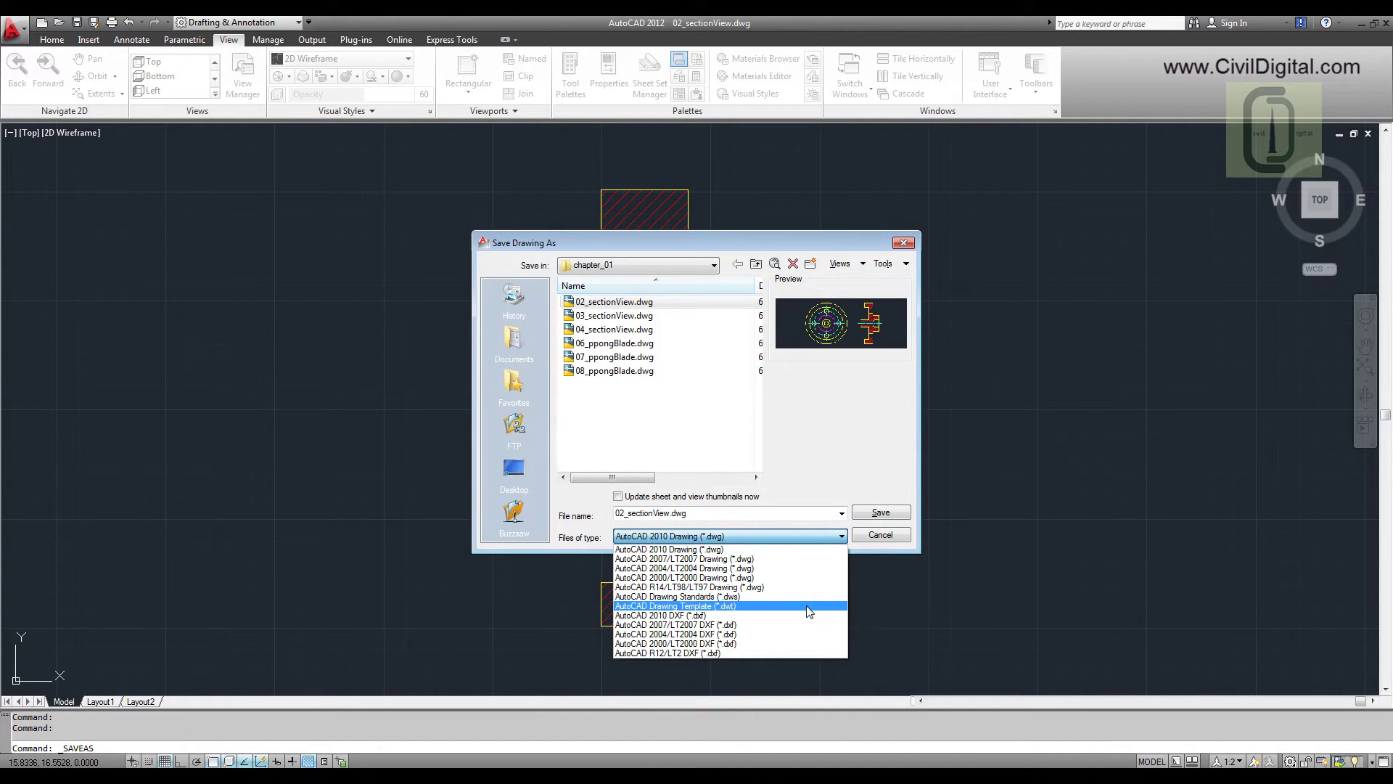
click(833, 537)
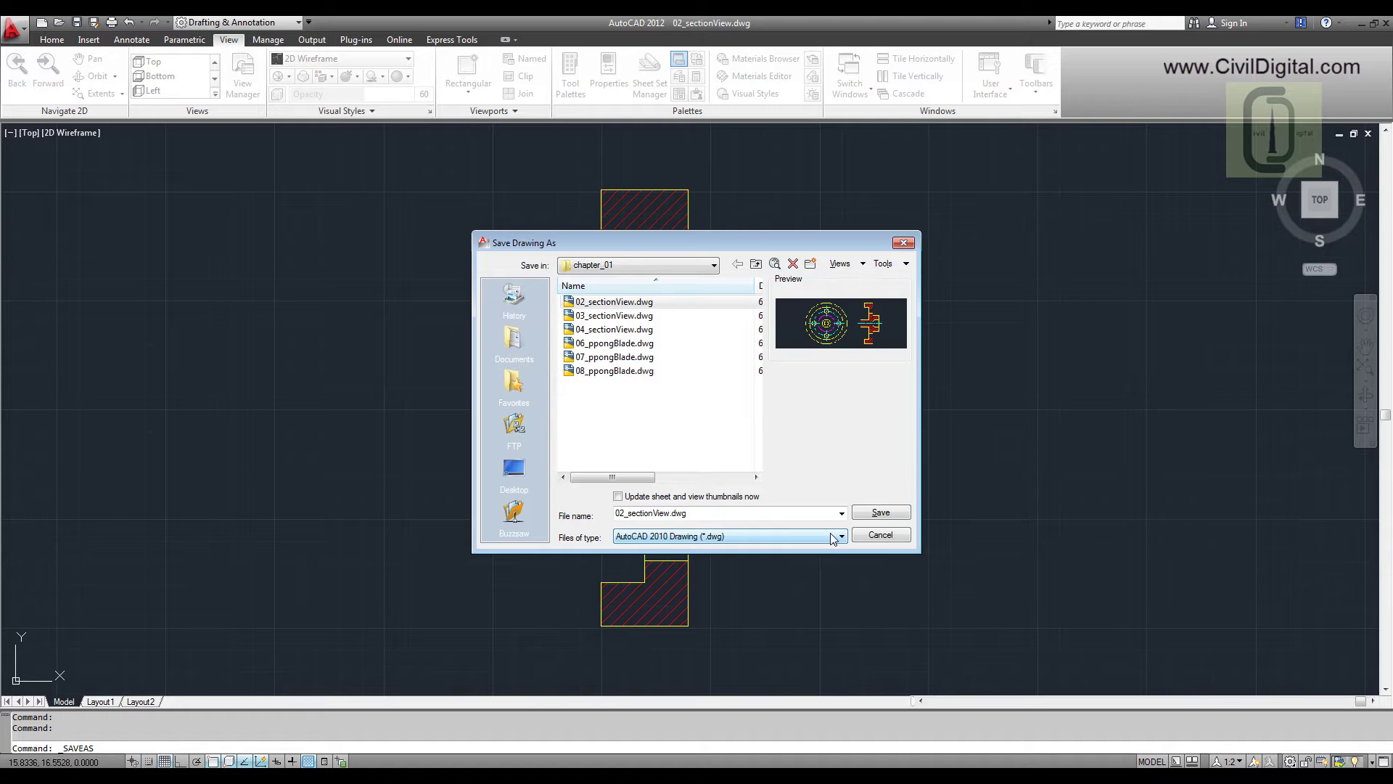
click(833, 537)
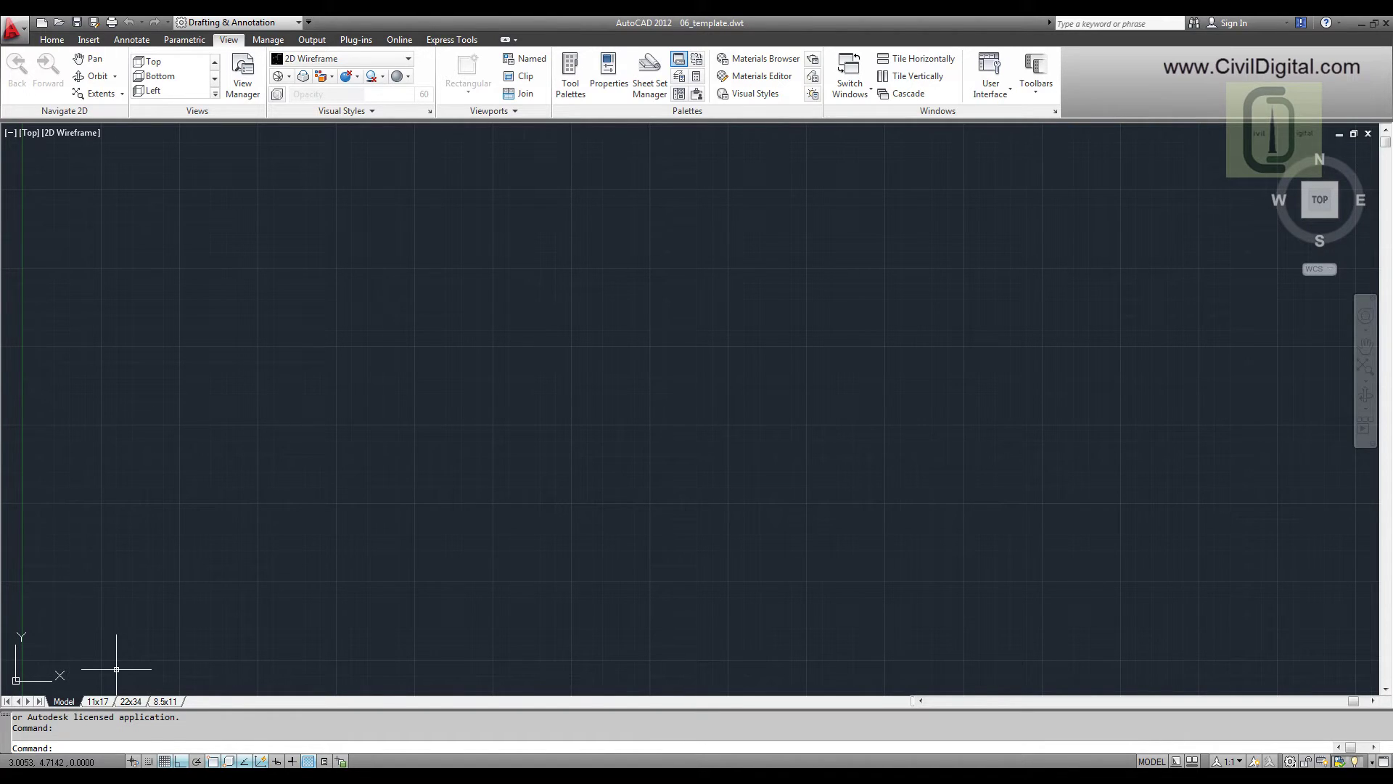
click(98, 702)
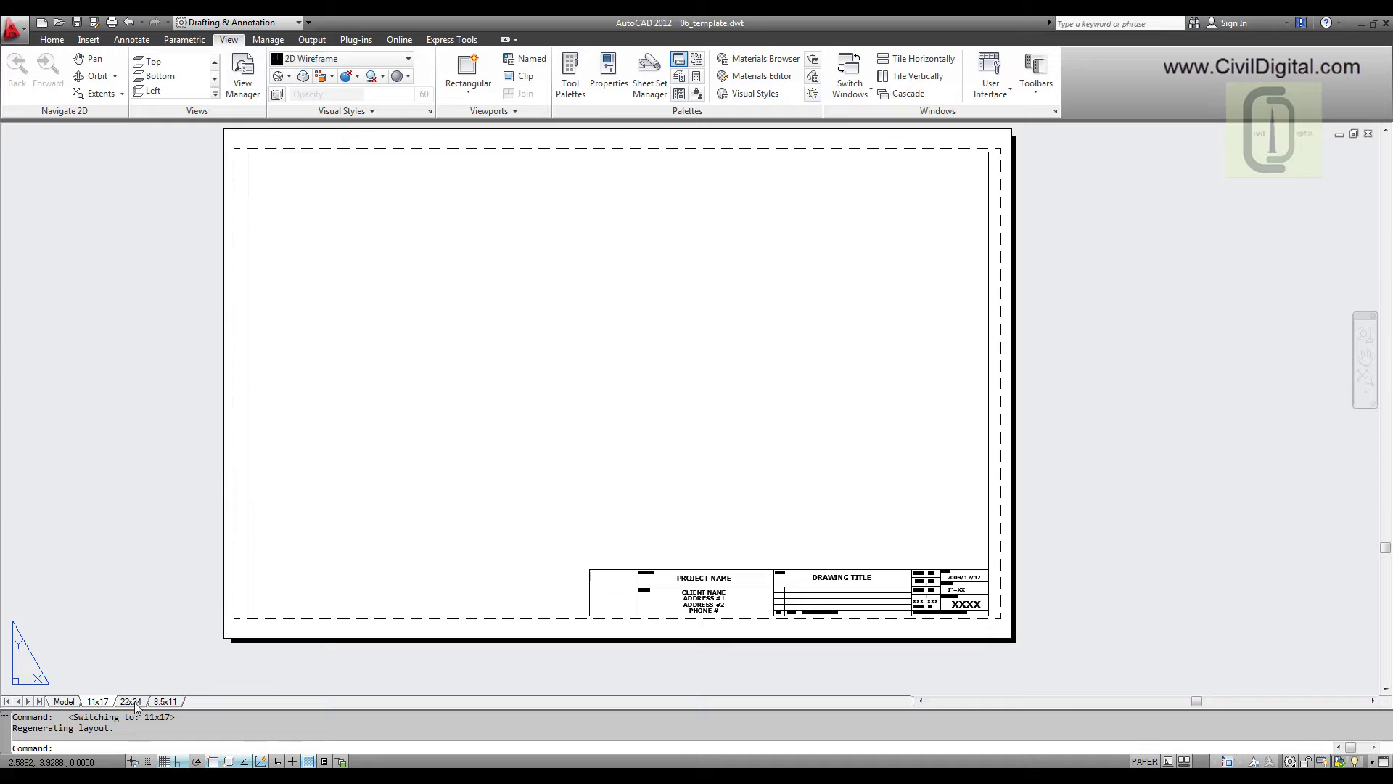
mouse_move(134, 705)
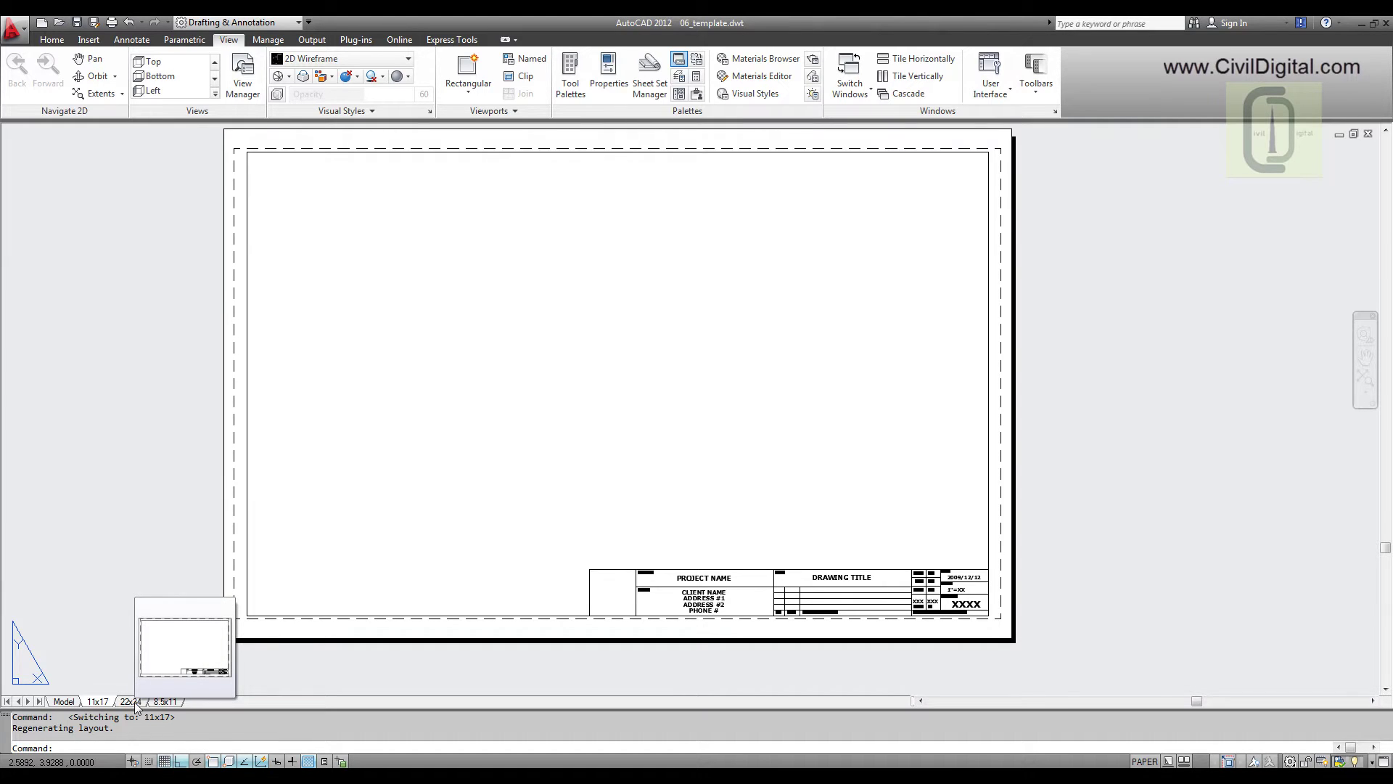
click(132, 702)
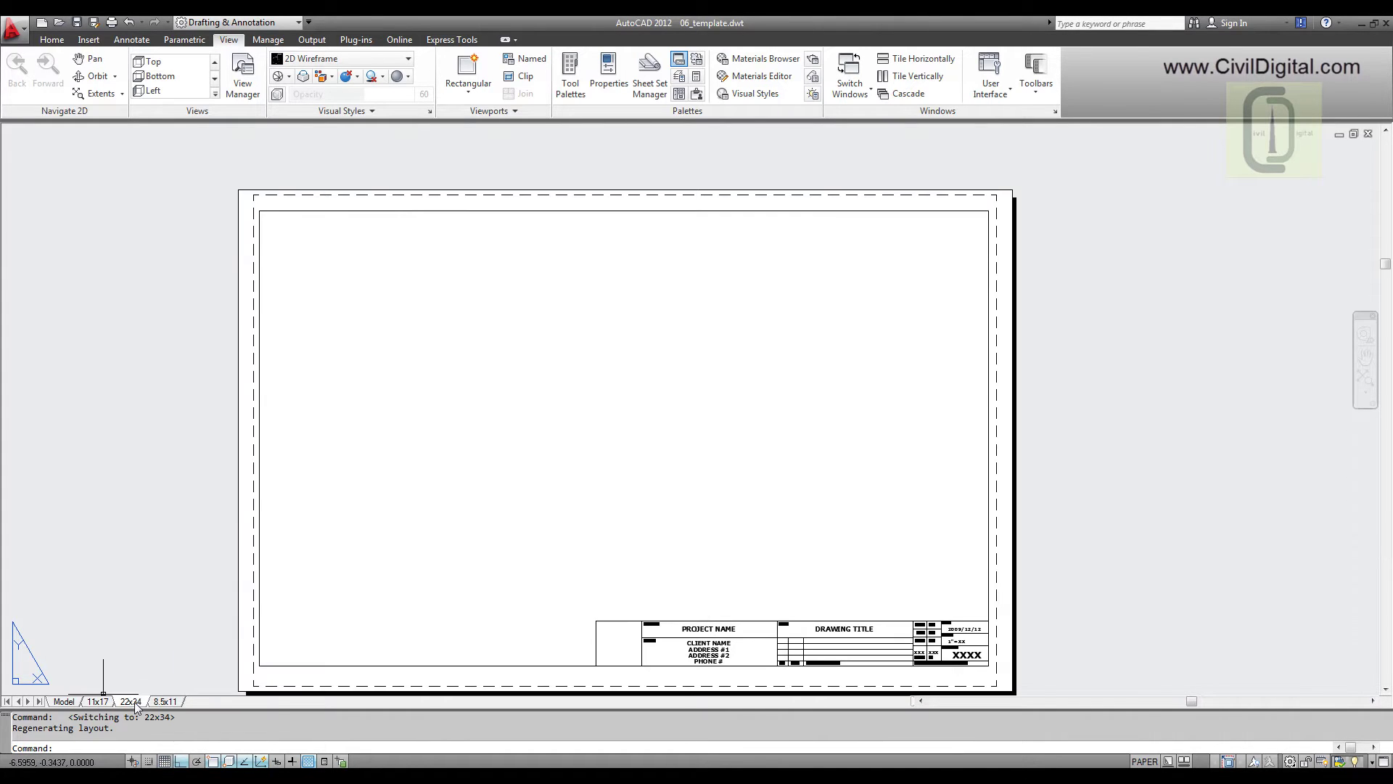
click(161, 701)
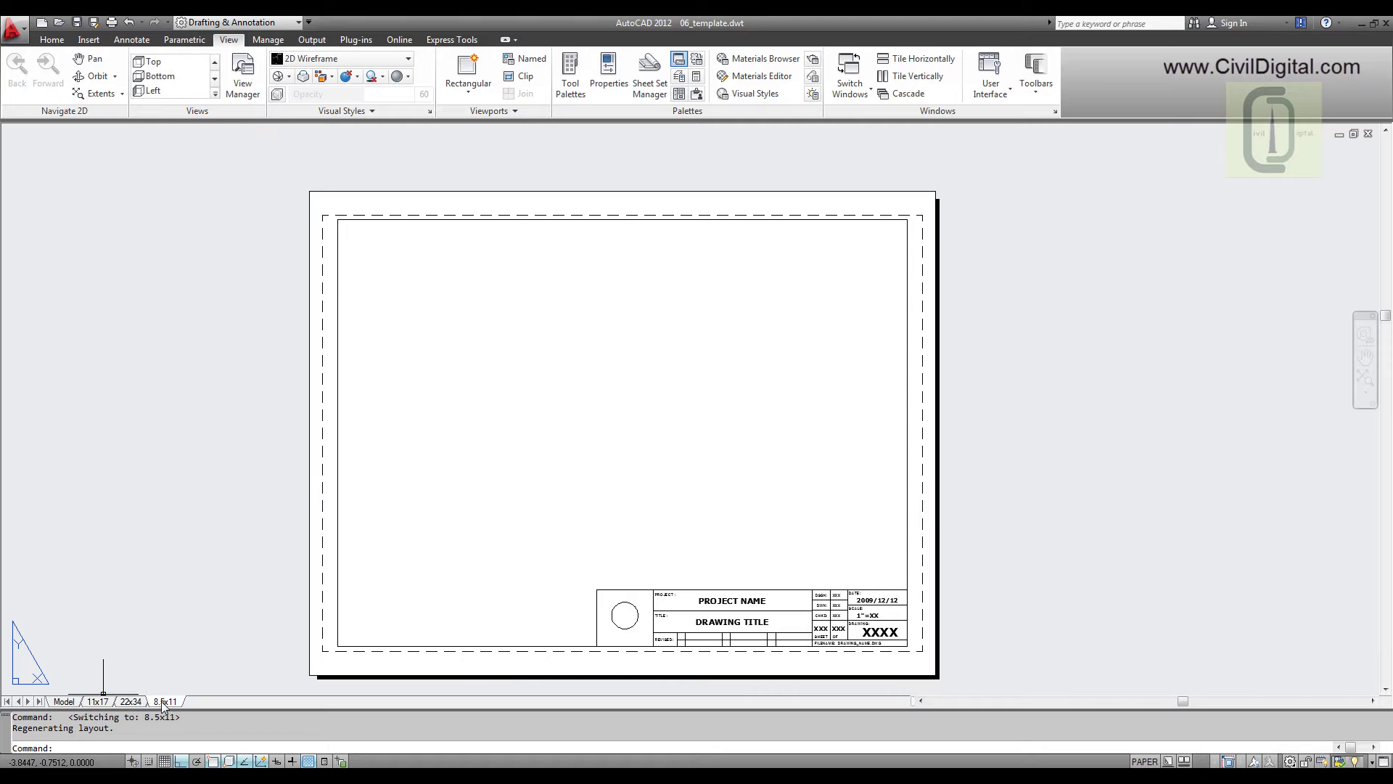
mouse_move(59, 702)
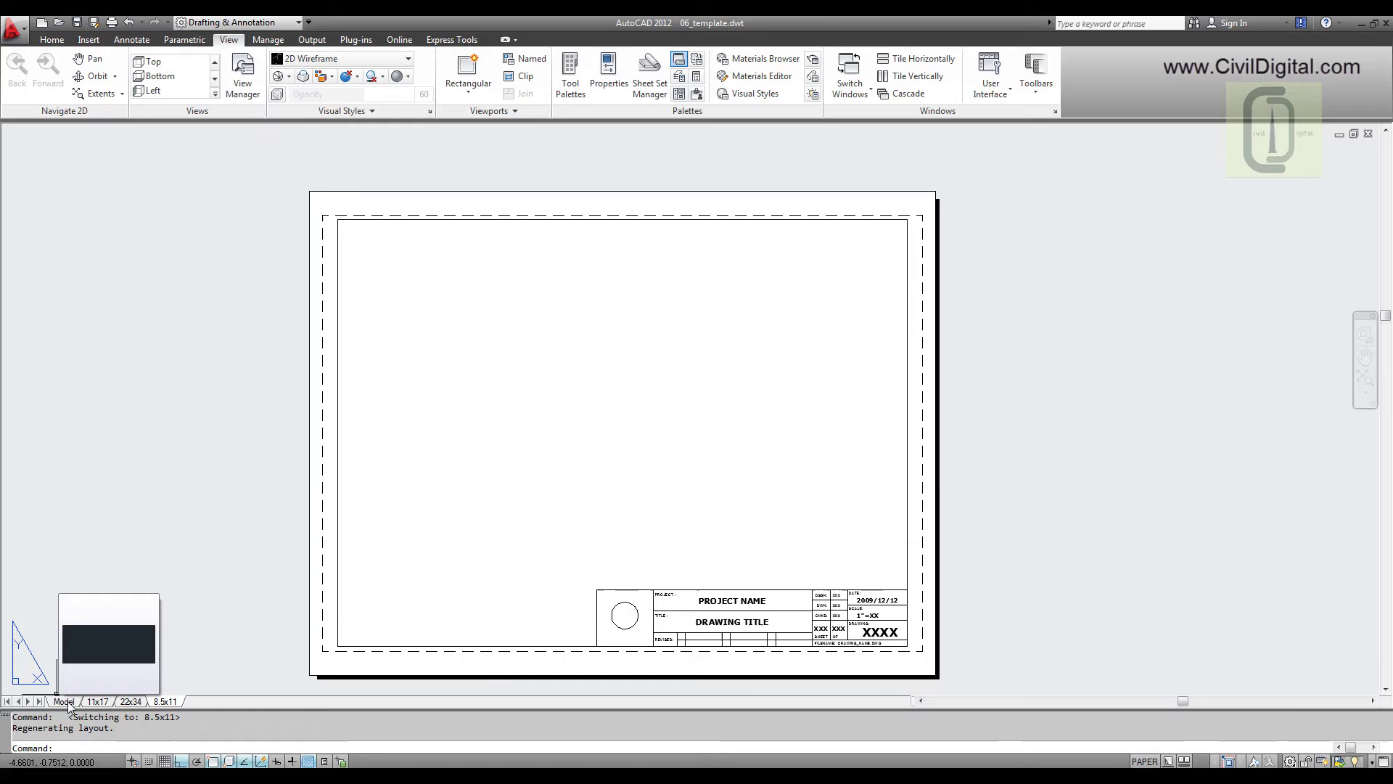
click(66, 703)
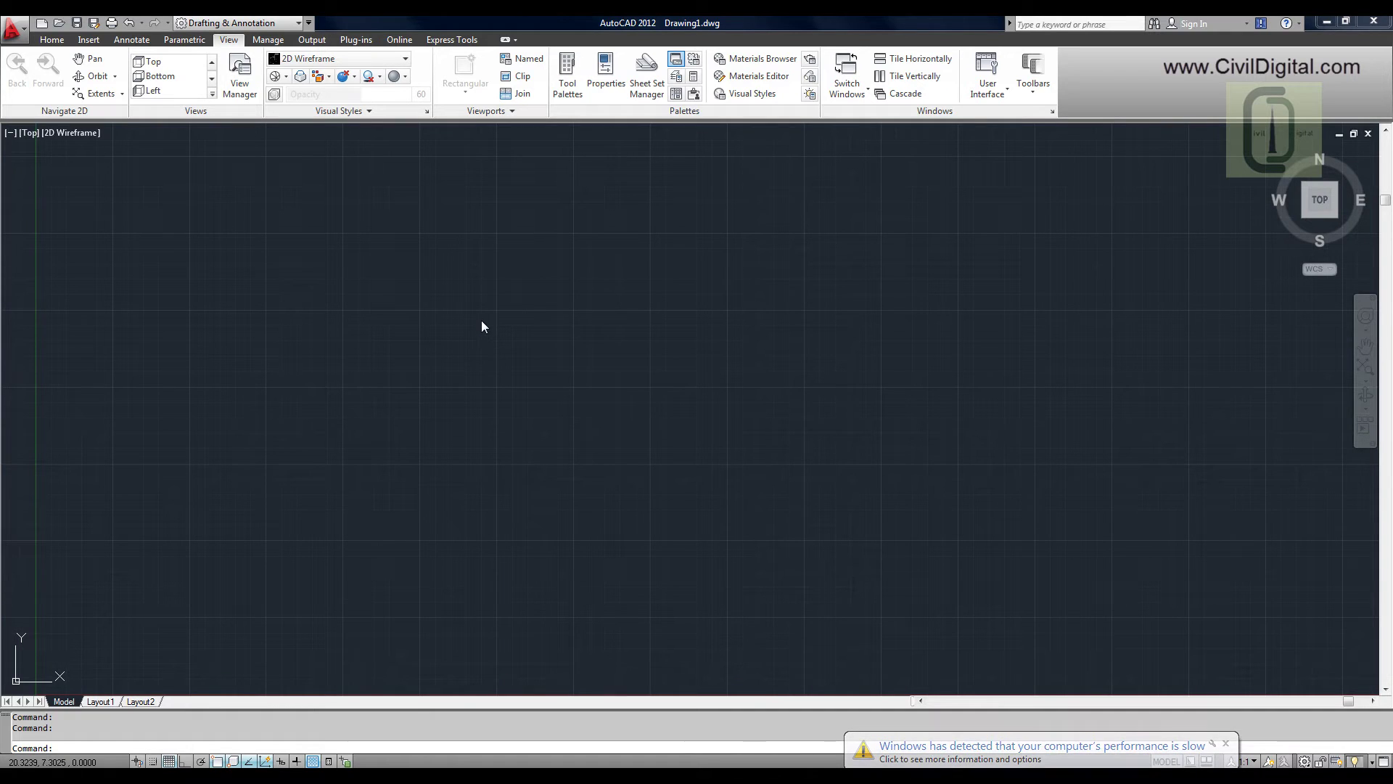
- Draw a circle with the C command in the model space
text(c)
key(Return)
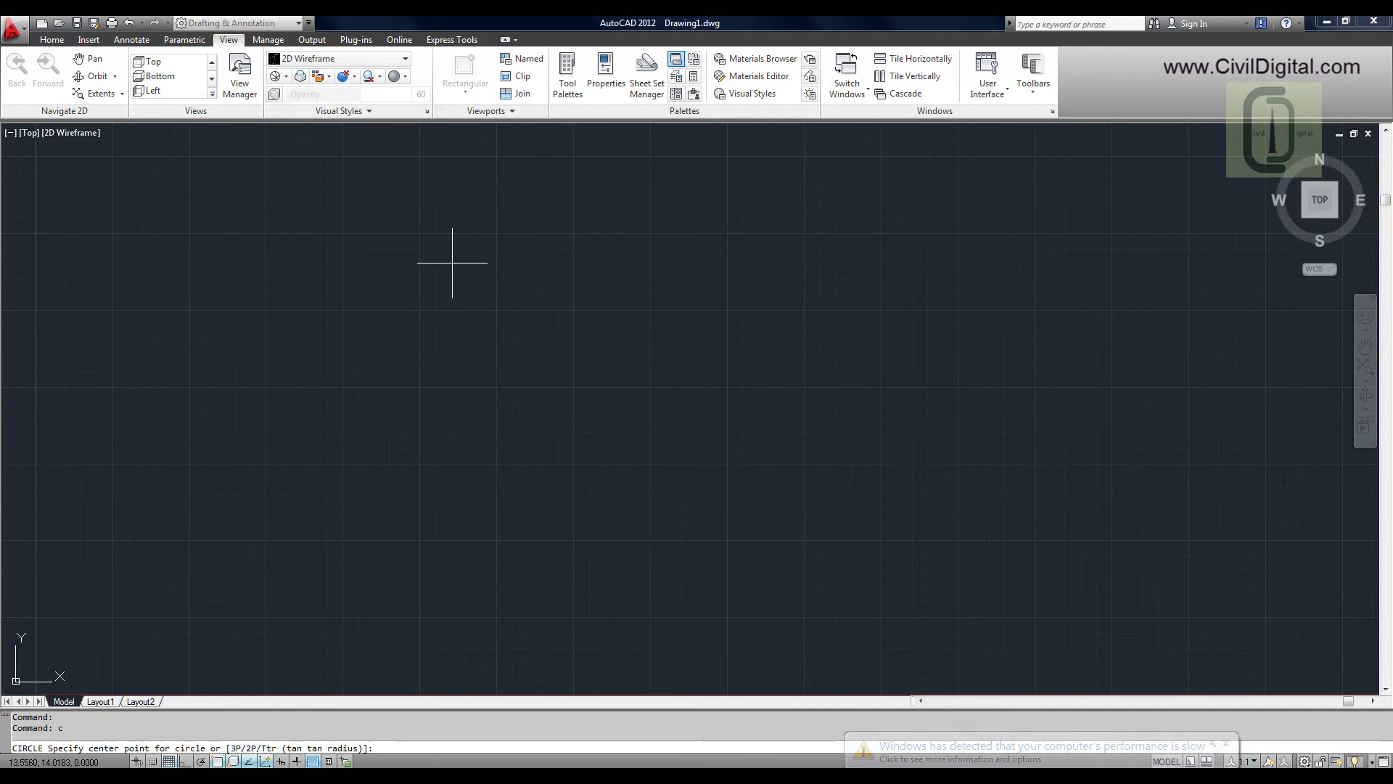
click(437, 275)
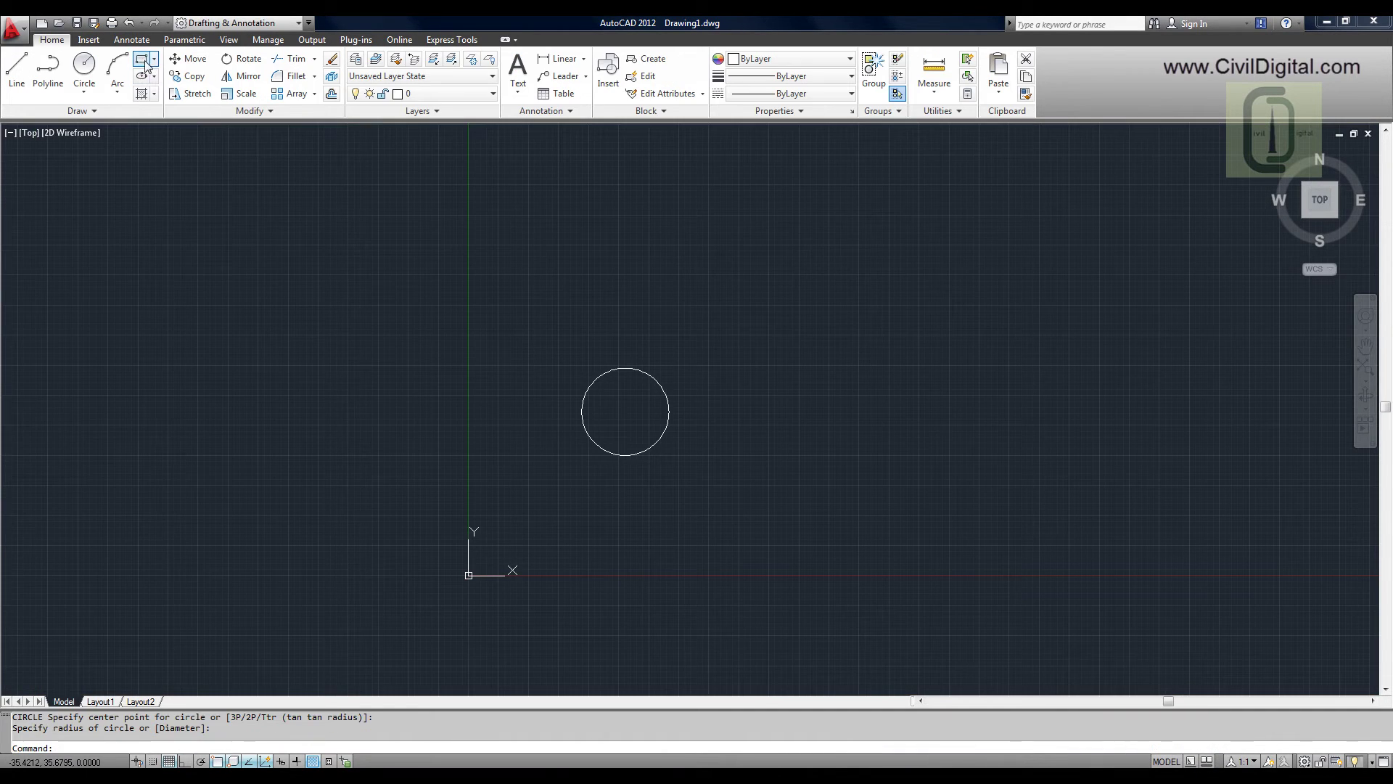
- Draw a rectangle enclosing the circle and pan it toward the centre of the view
click(142, 59)
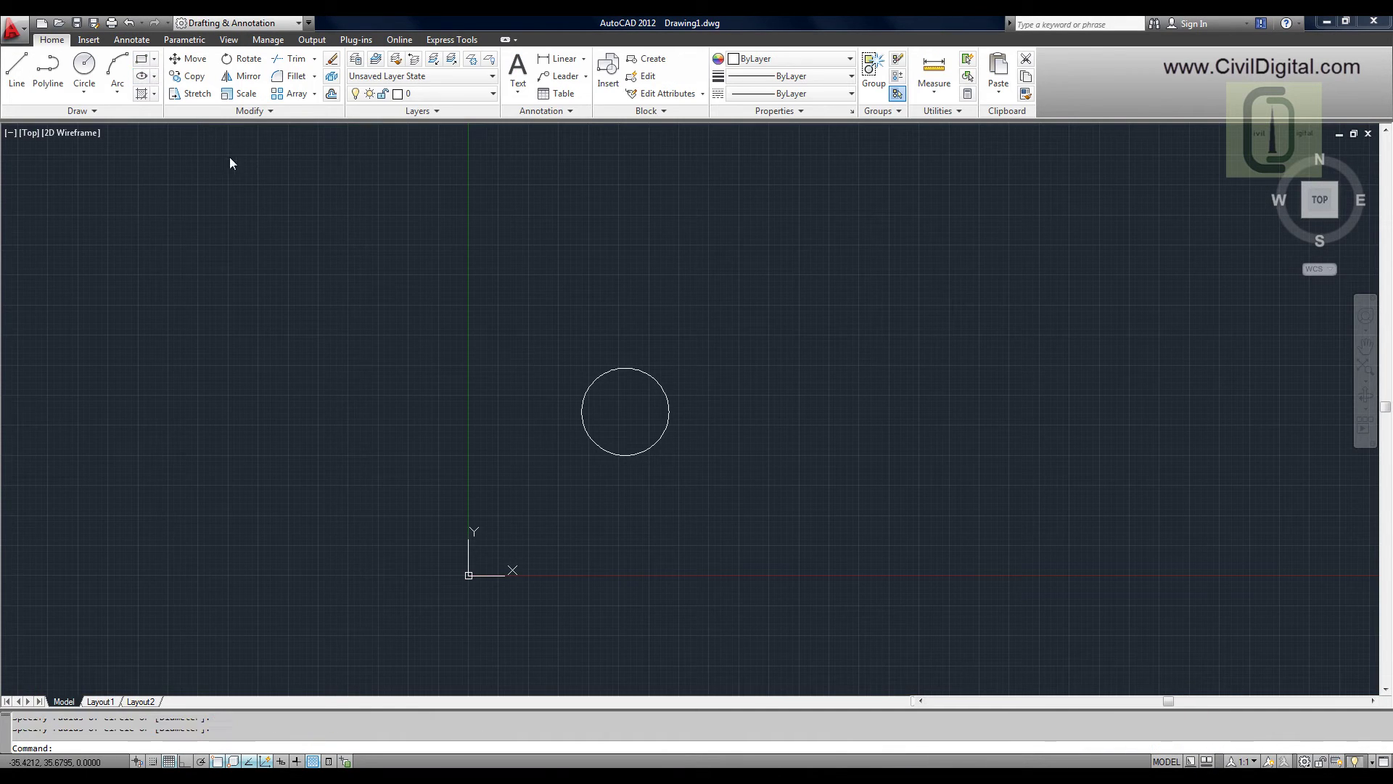
click(188, 129)
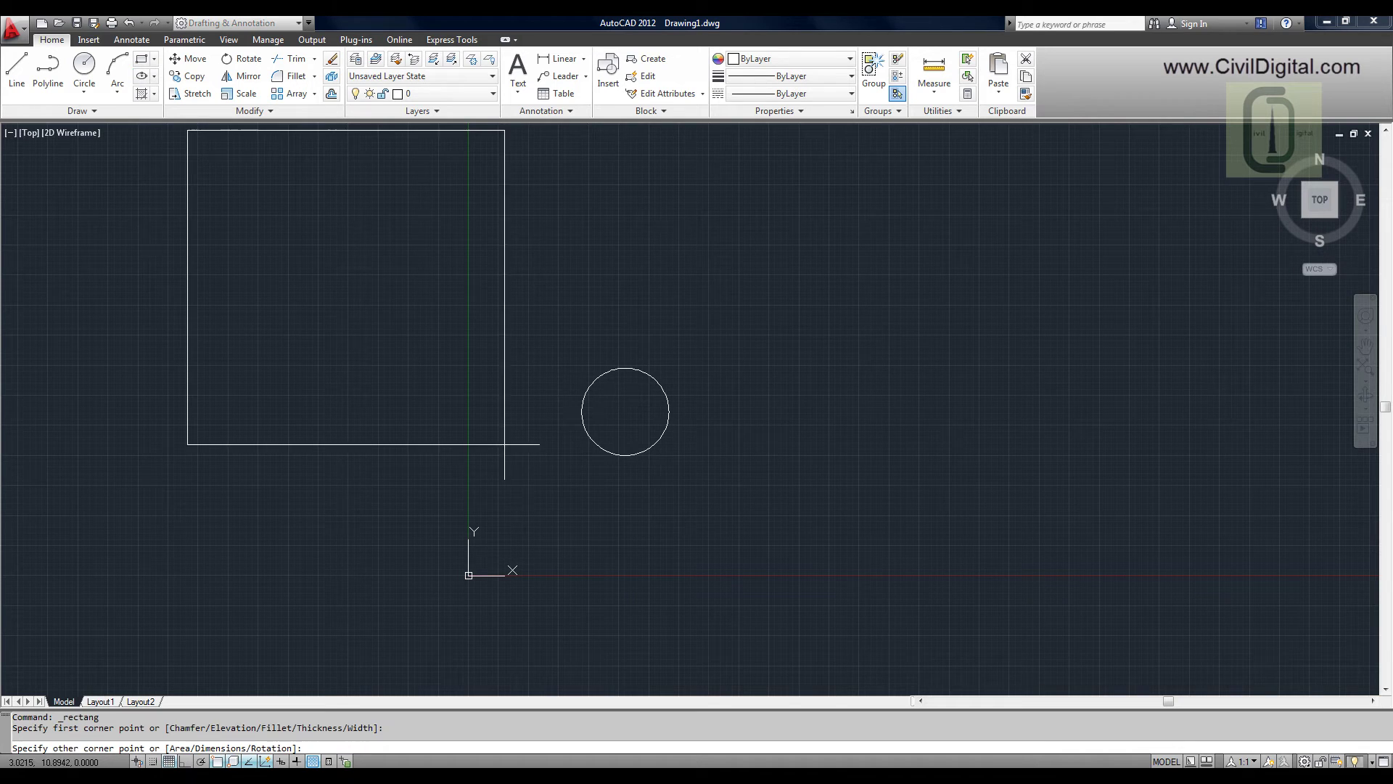
click(683, 458)
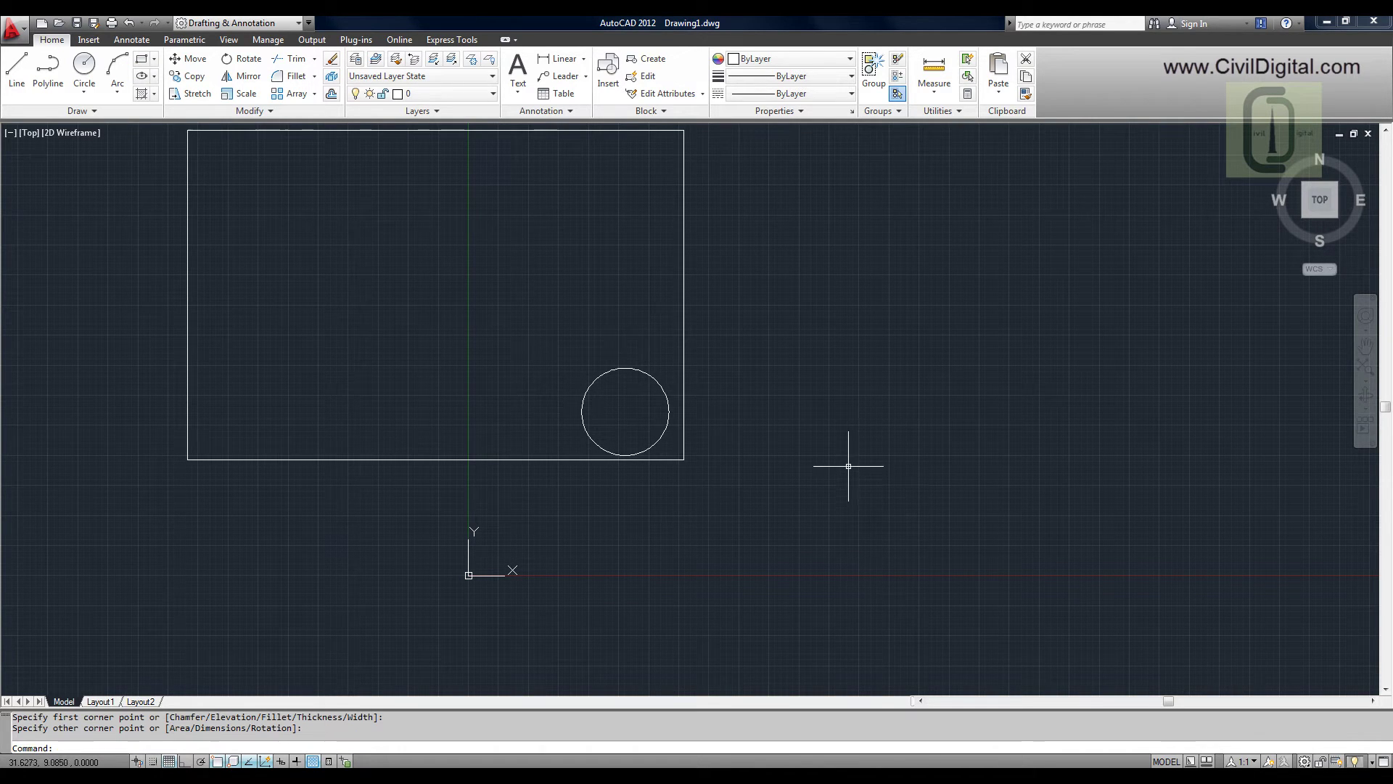
mouse_move(828, 409)
middle_down()
mouse_move(869, 438)
mouse_move(1055, 492)
middle_up()
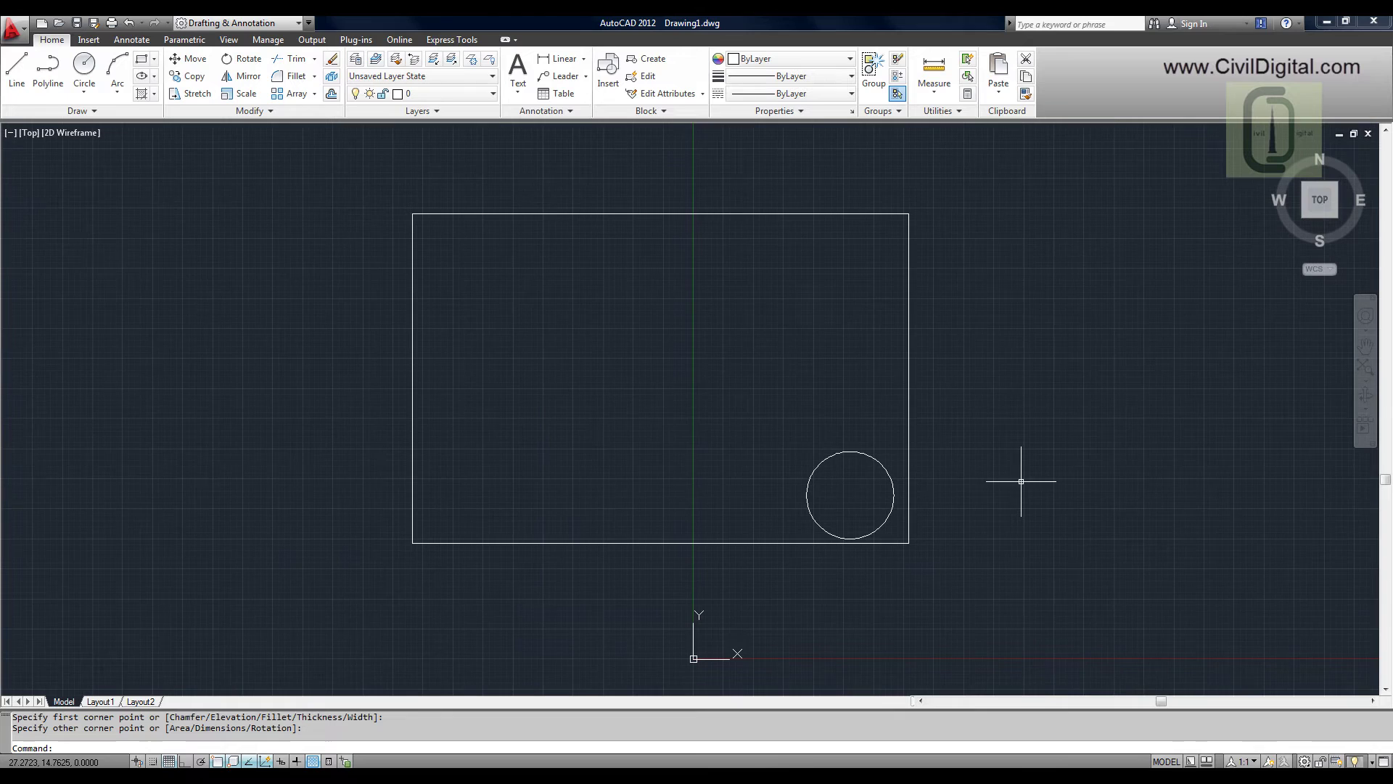
- Save the drawing as the drawing template 'My template' with Metric measurement
click(12, 29)
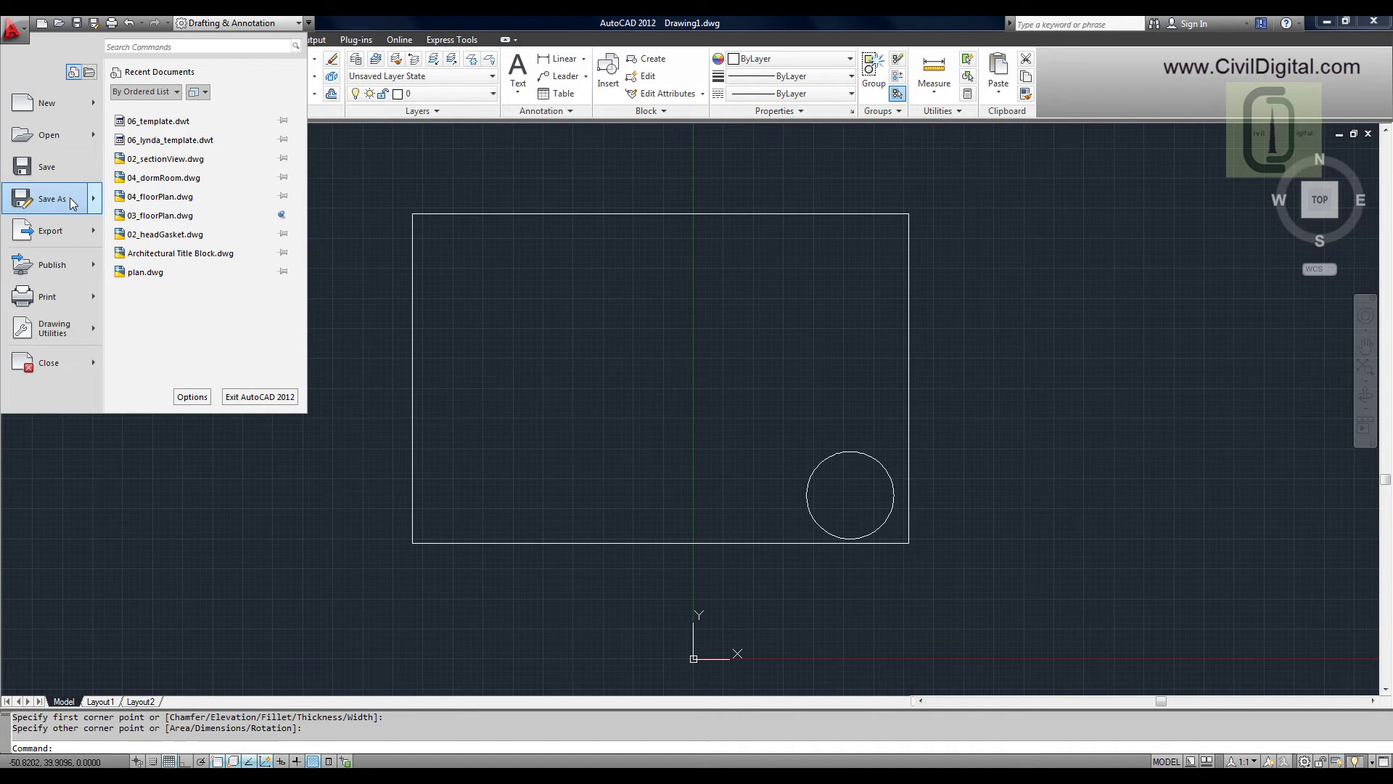
mouse_move(73, 203)
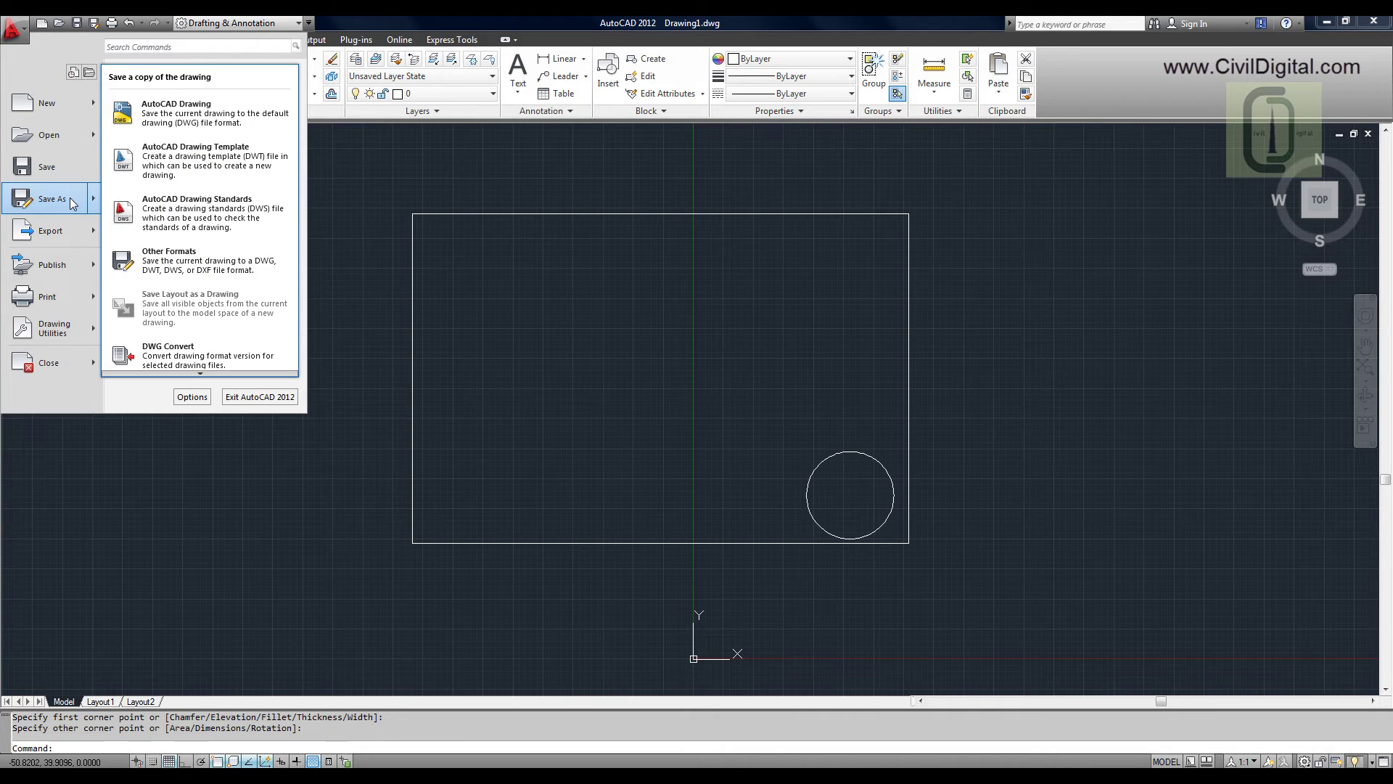
click(190, 159)
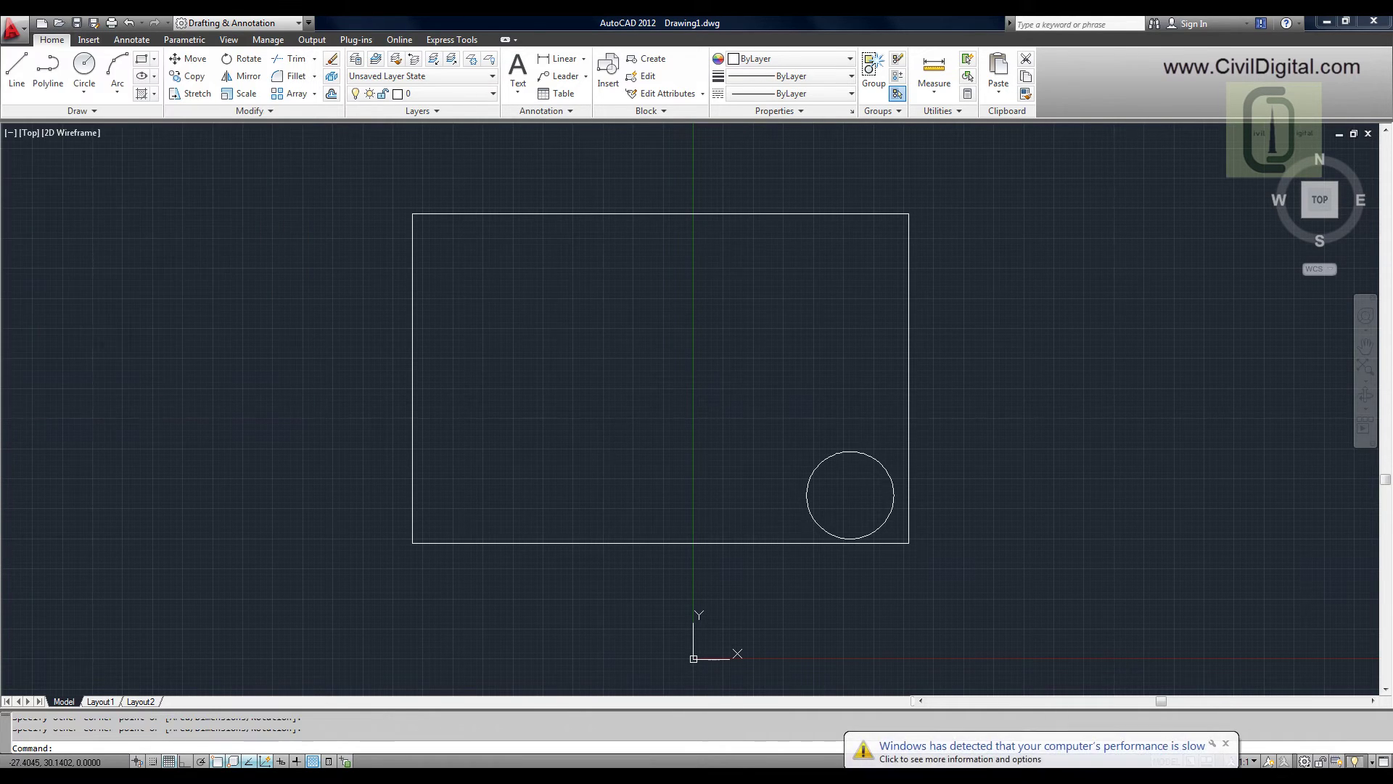
text(My te)
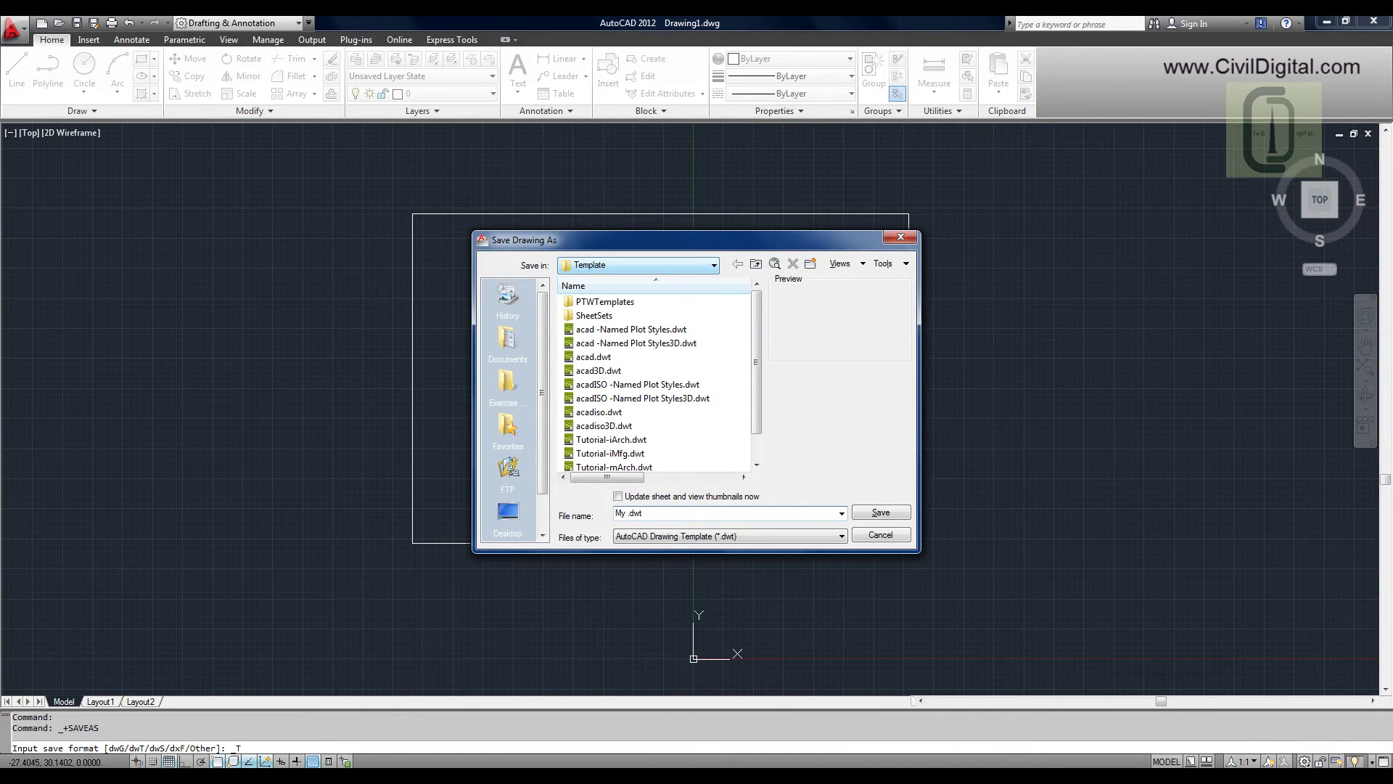
text(mplate)
click(881, 513)
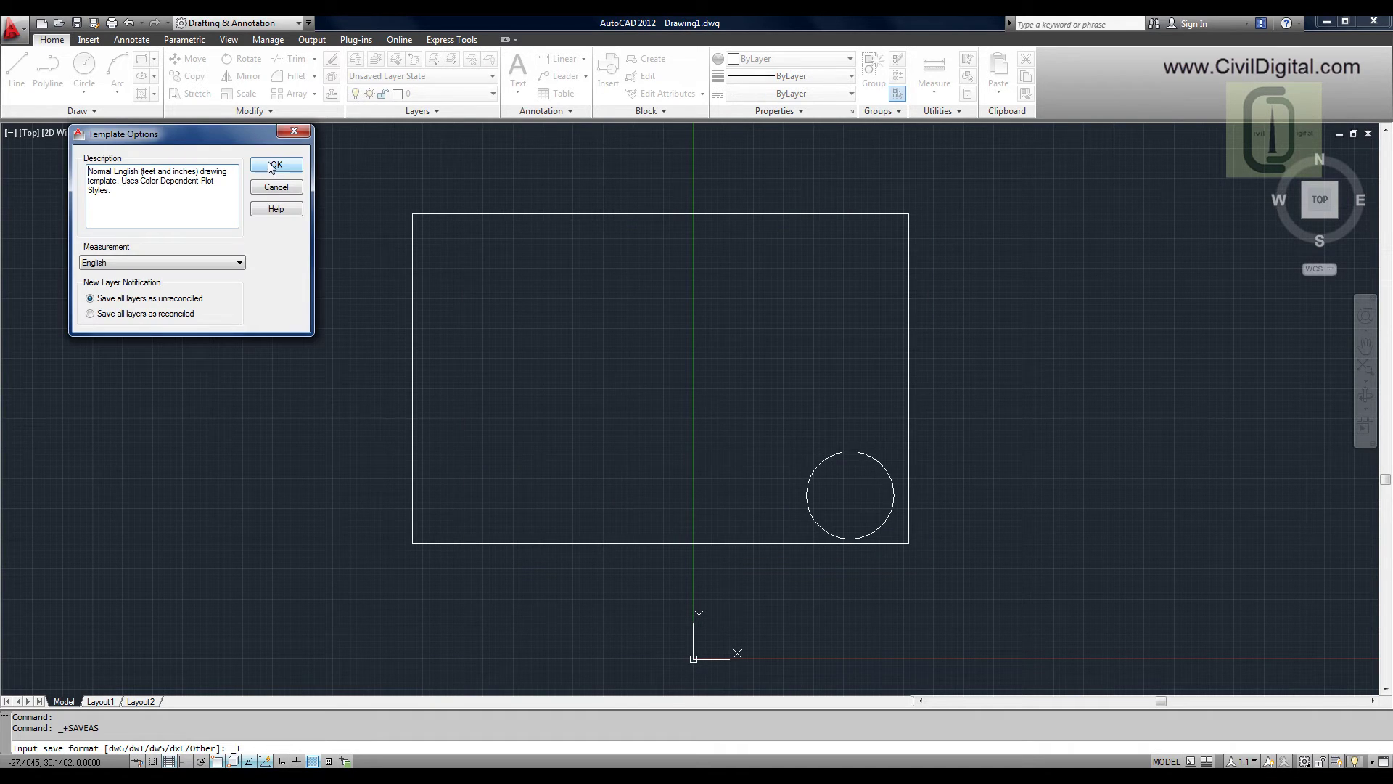
click(210, 266)
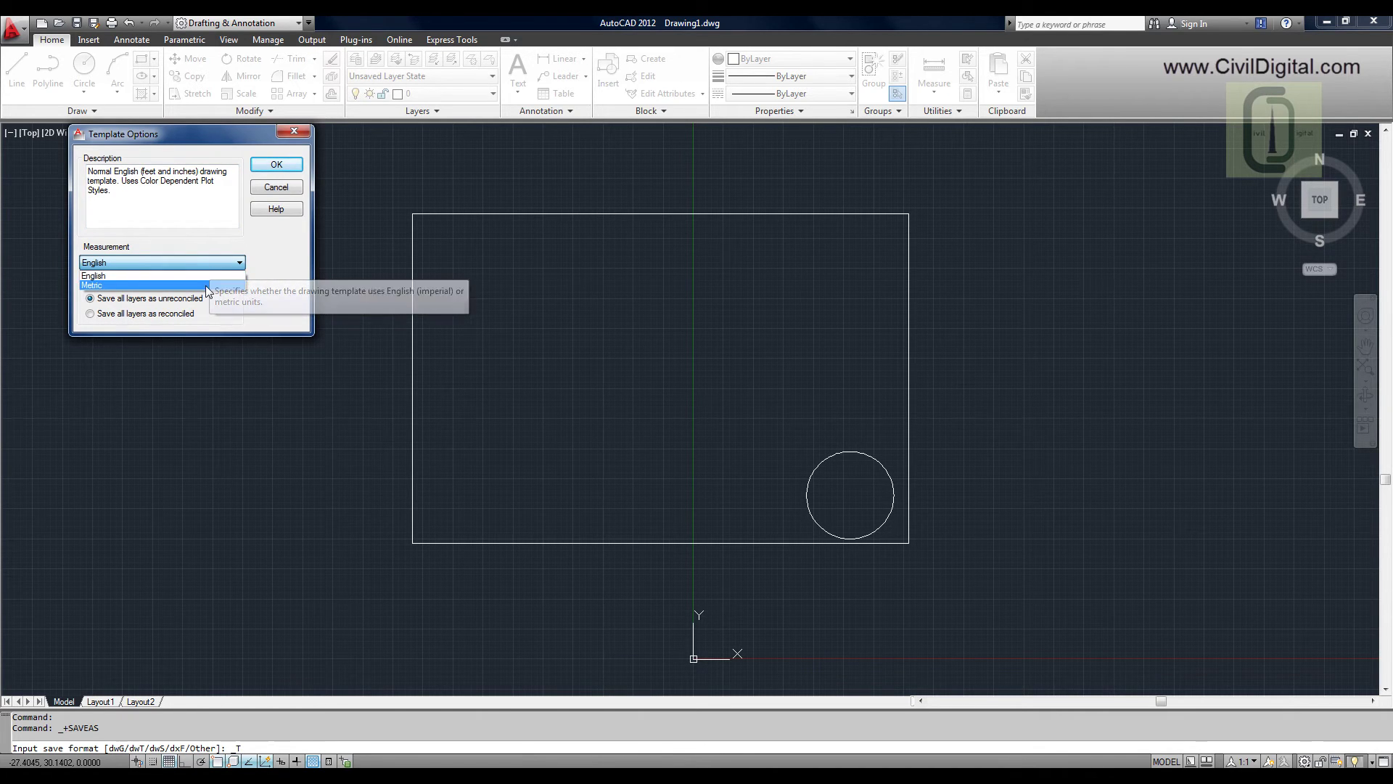
click(206, 285)
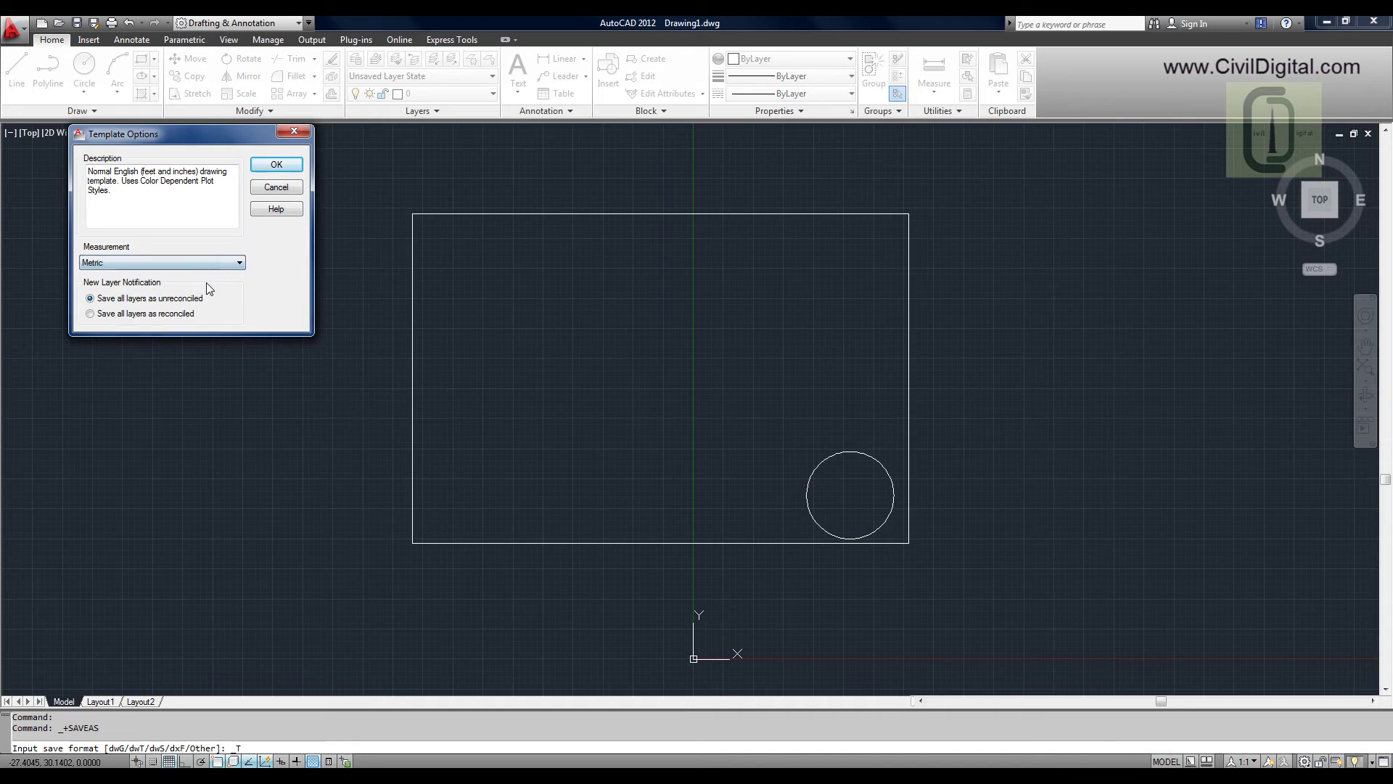
click(277, 164)
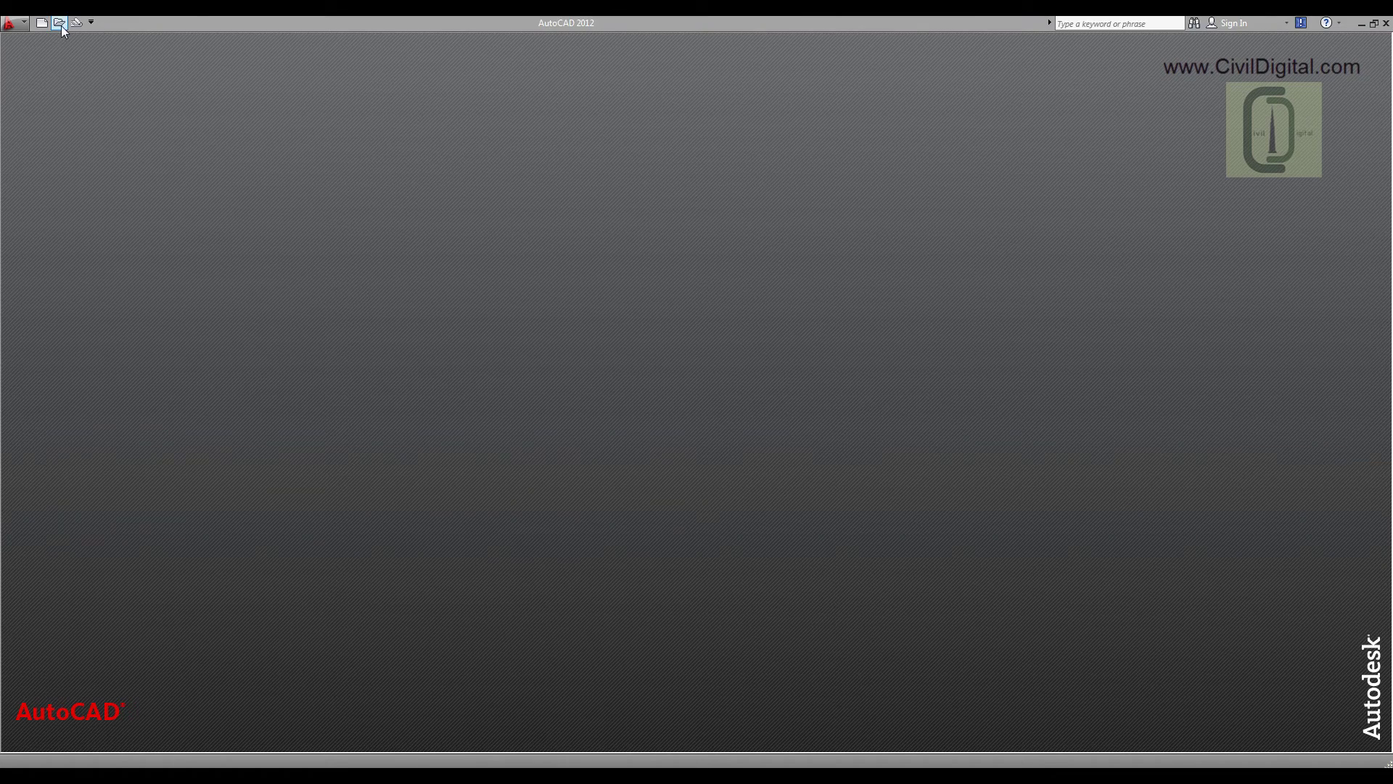
- Create a new drawing based on My template.dwt
click(42, 23)
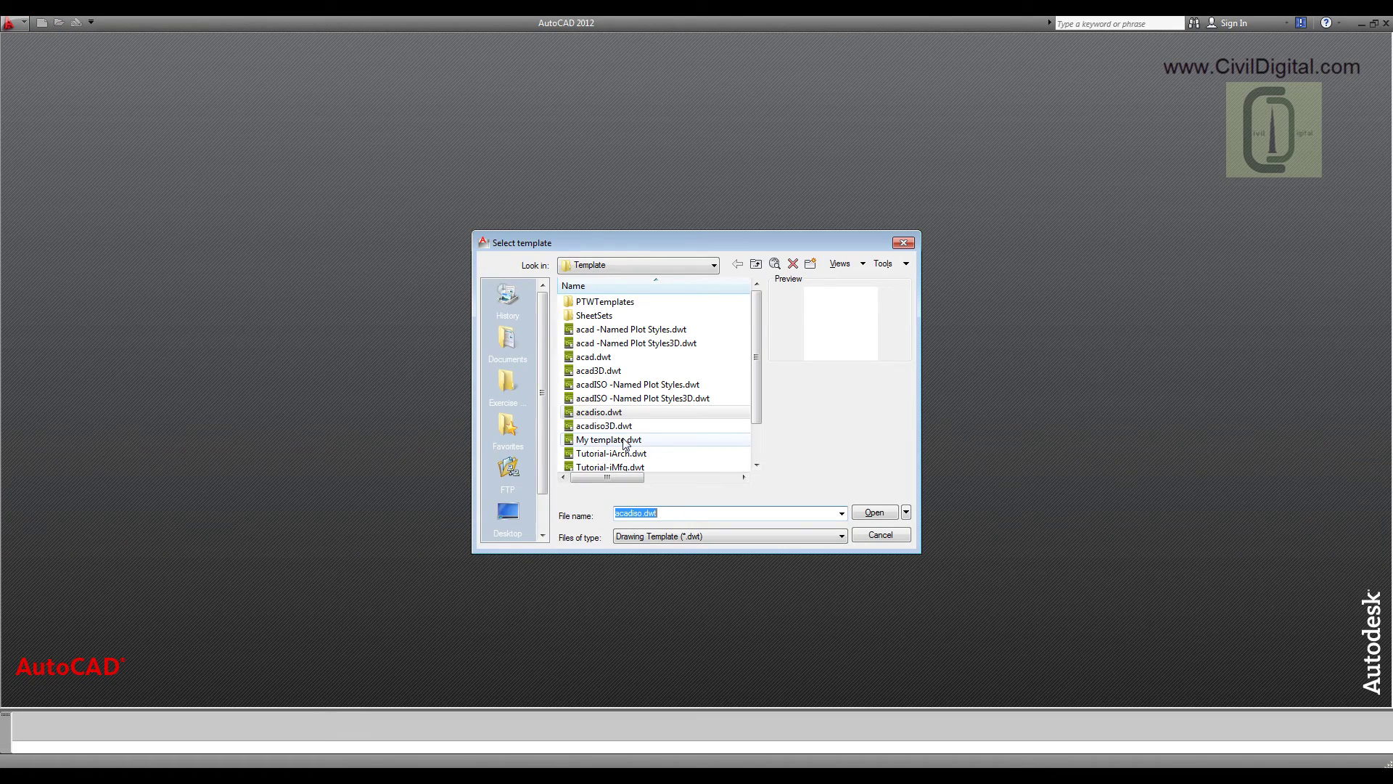
click(626, 440)
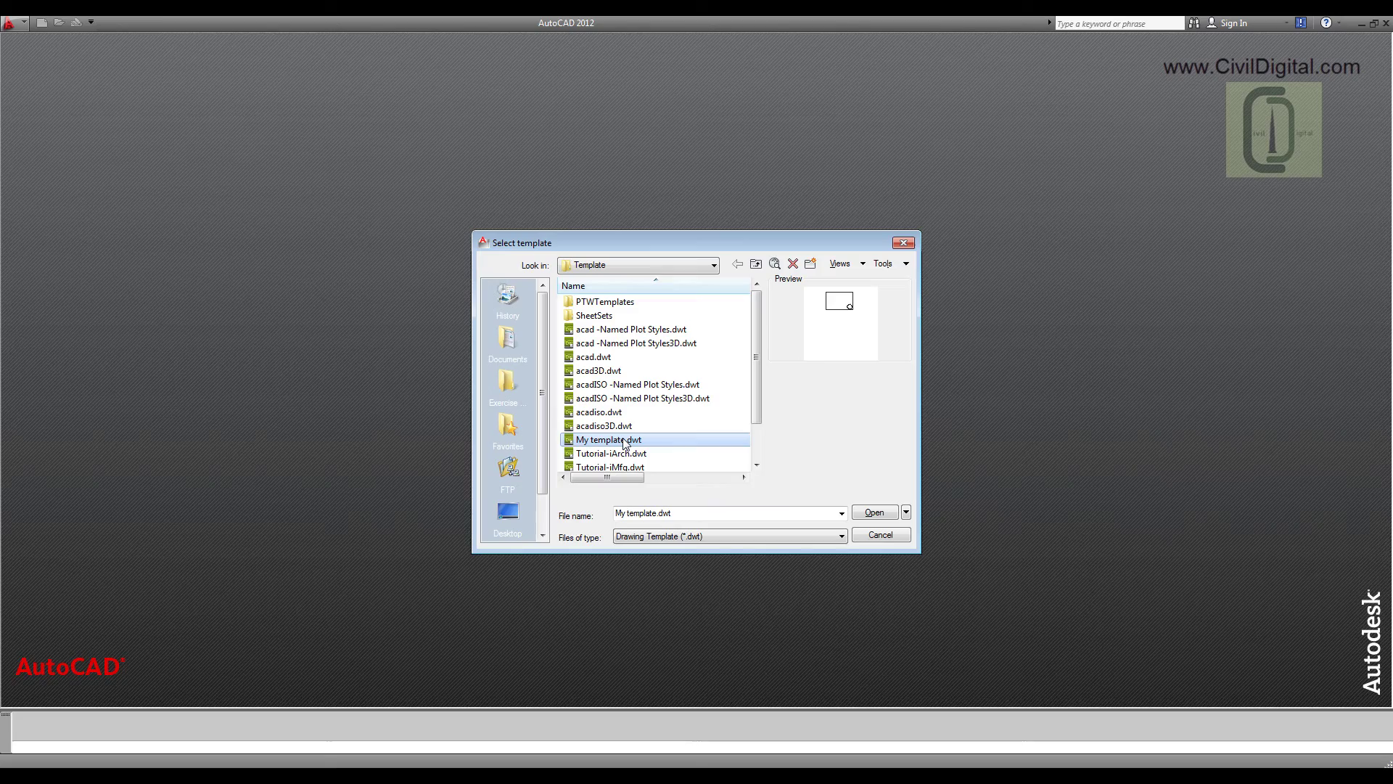
double_click(626, 440)
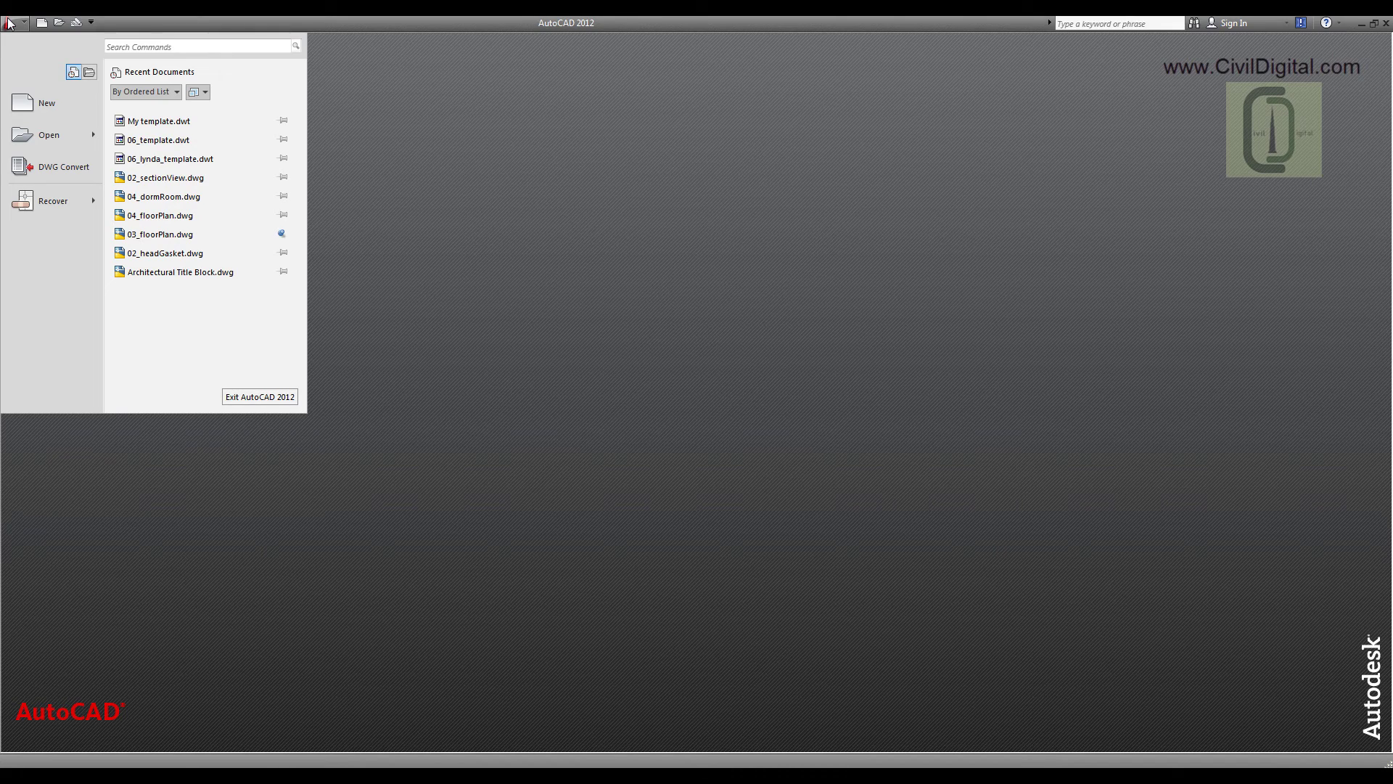
click(541, 334)
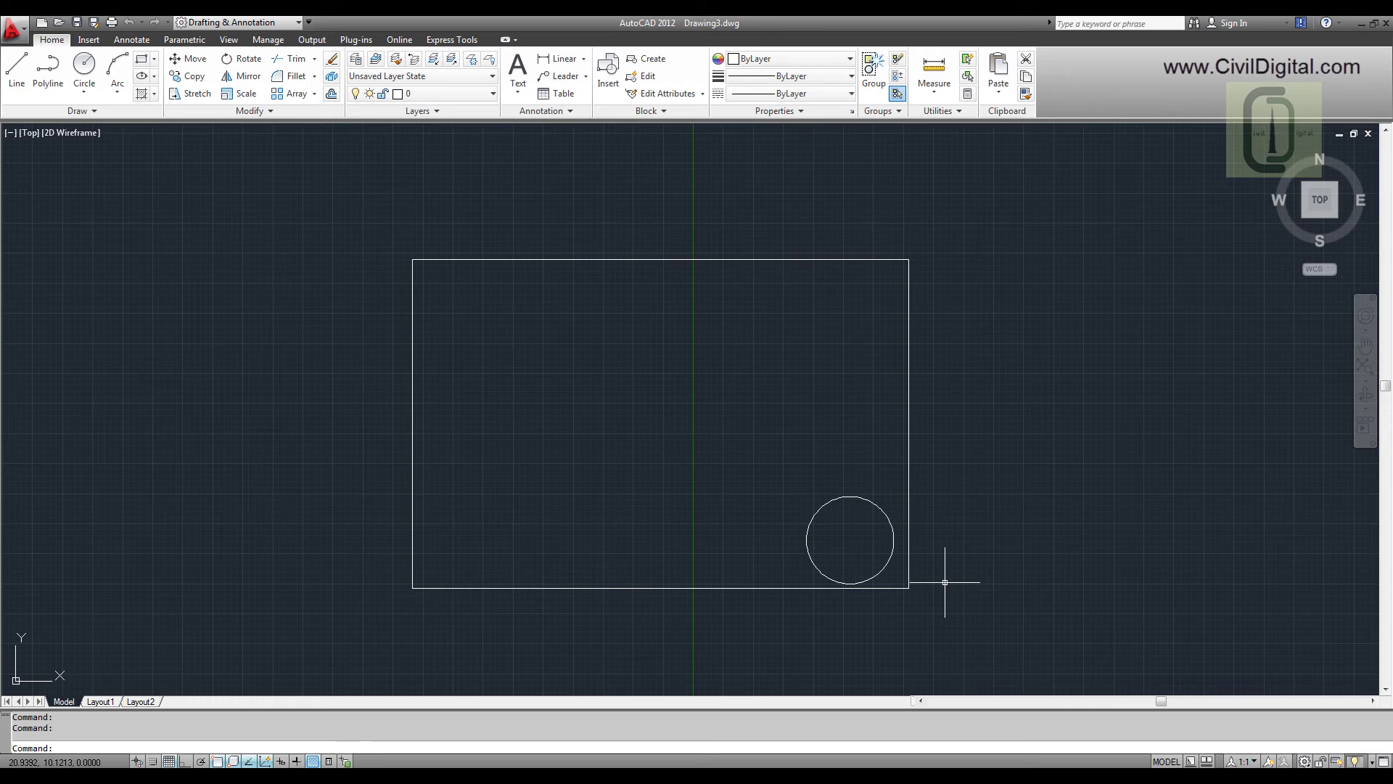
- In Options > Files, set the Default Template File Name for QNEW to acadiso.dwt
click(20, 40)
click(193, 398)
click(491, 238)
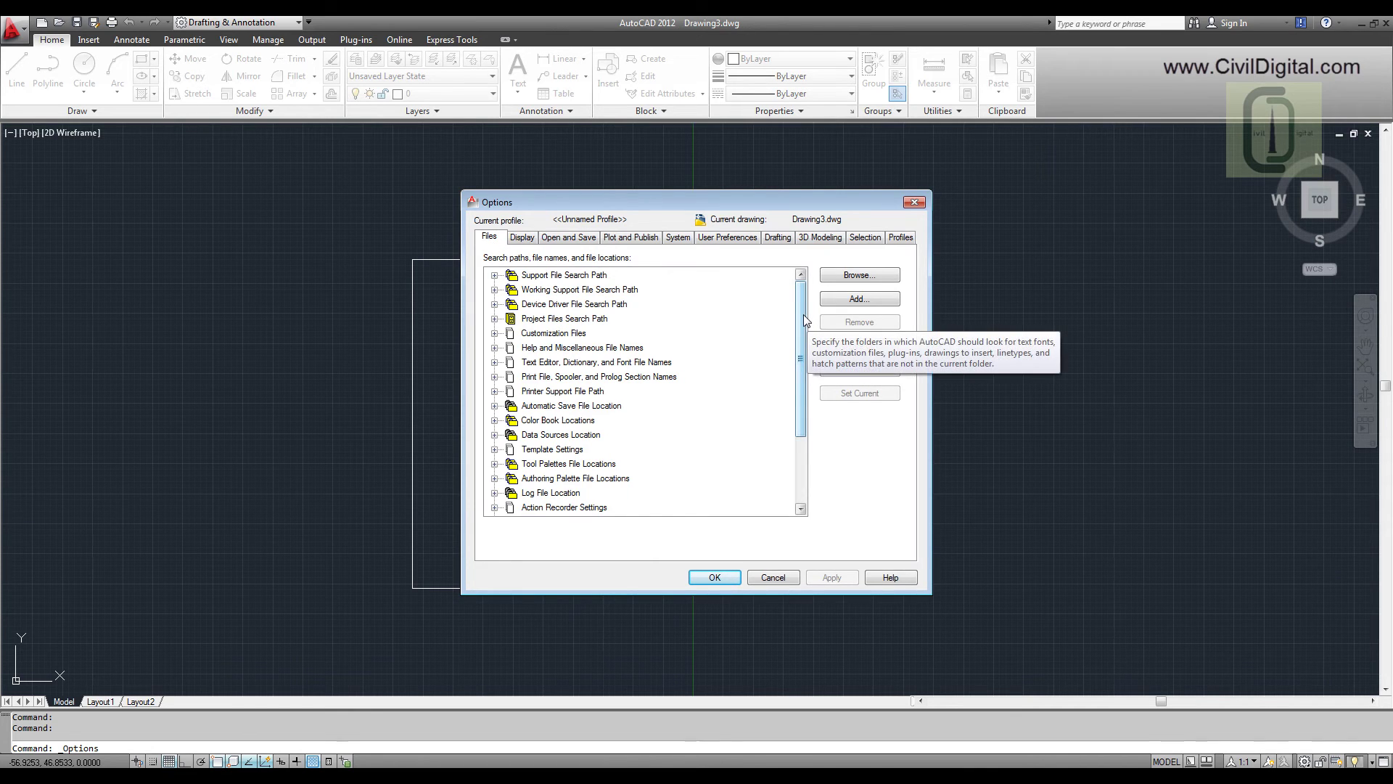
double_click(581, 435)
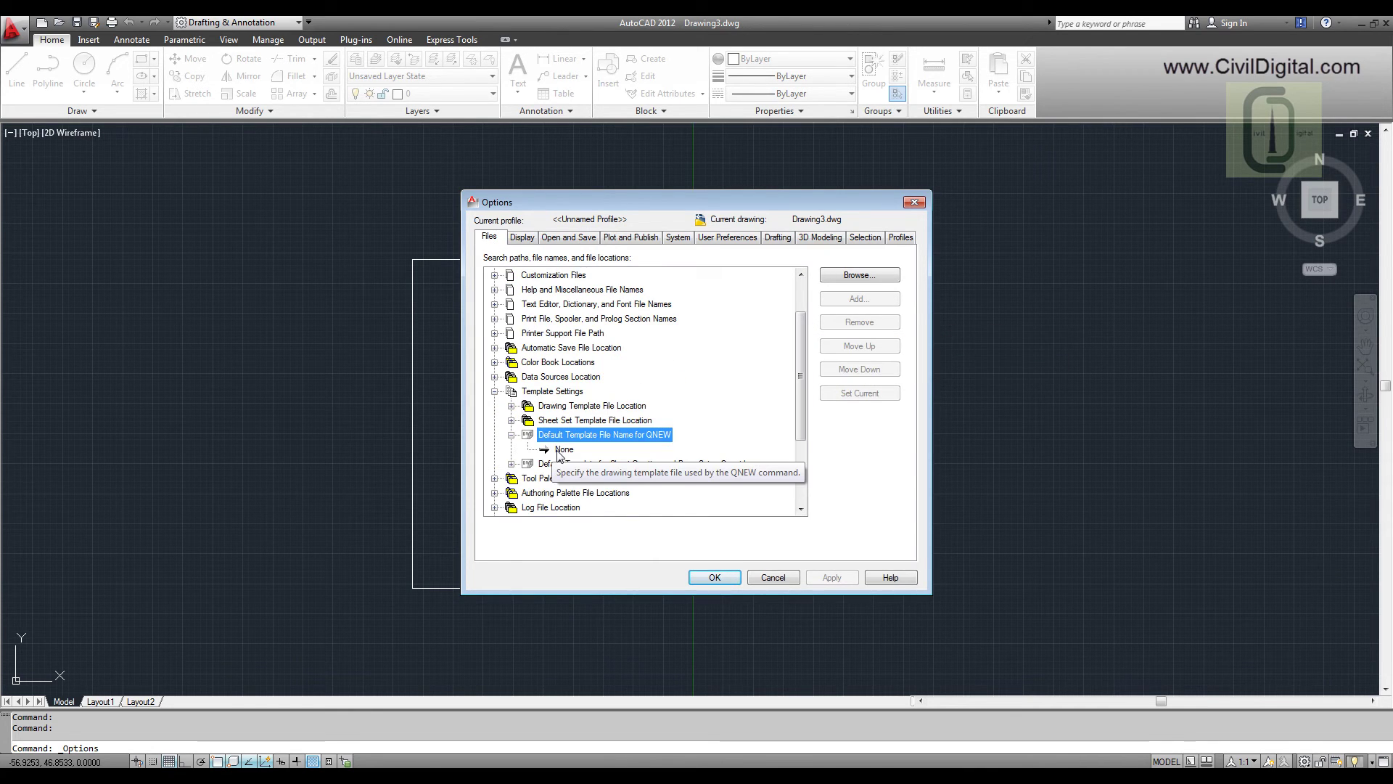
click(560, 450)
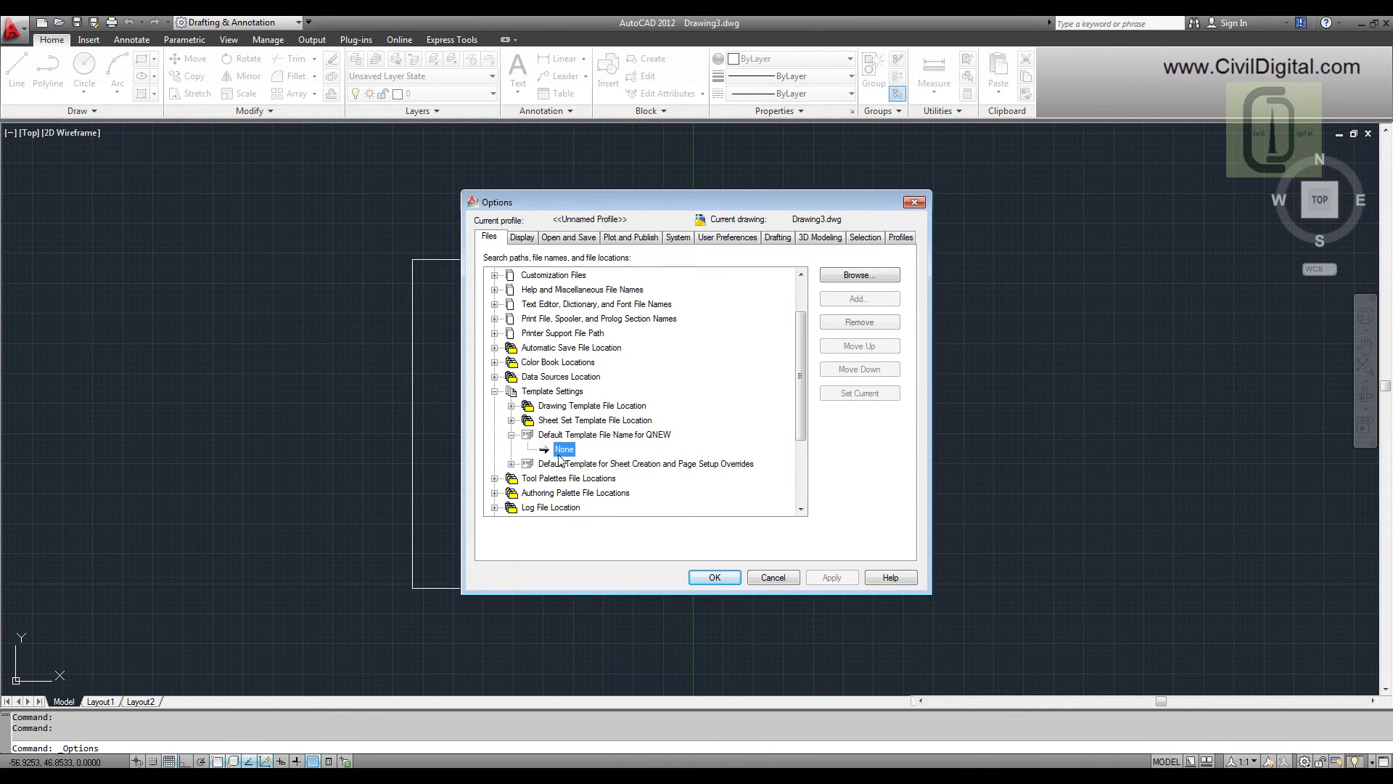
double_click(560, 452)
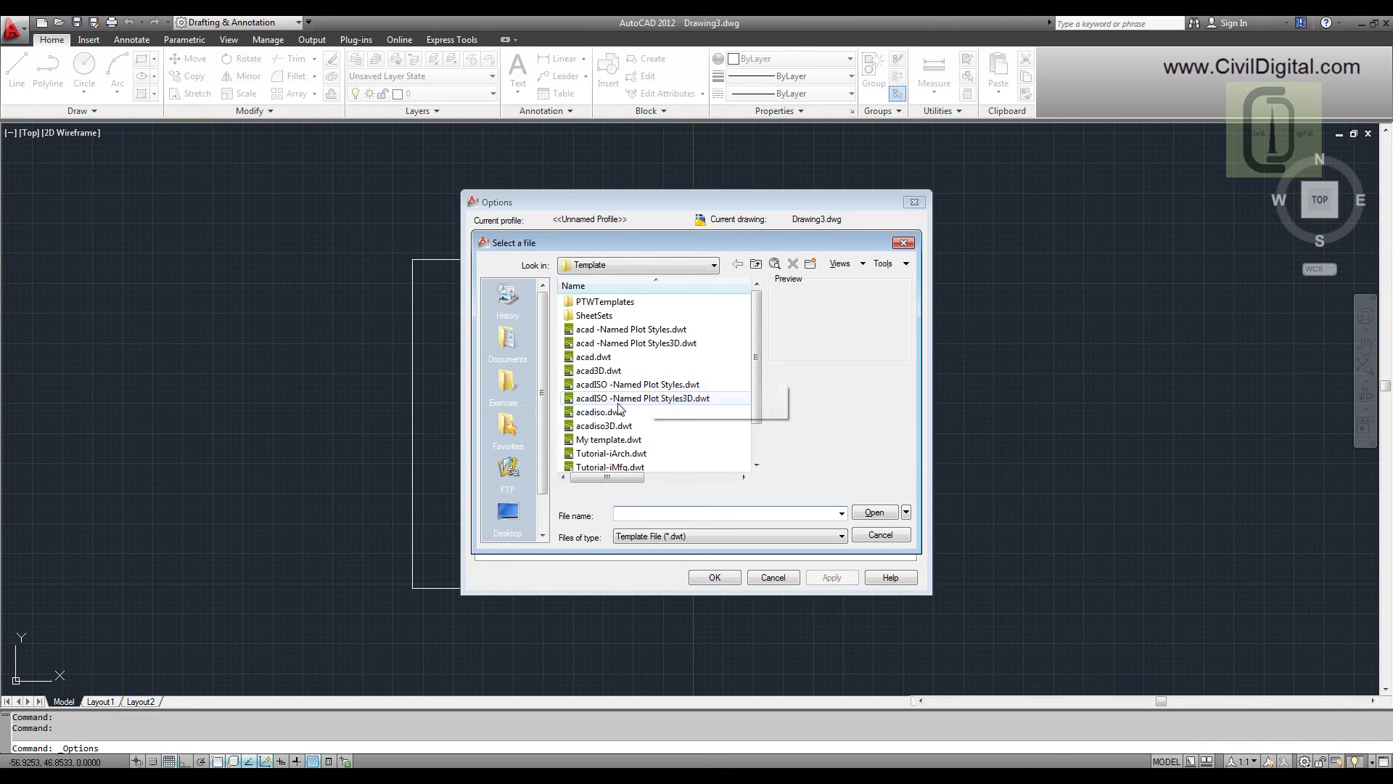
click(612, 412)
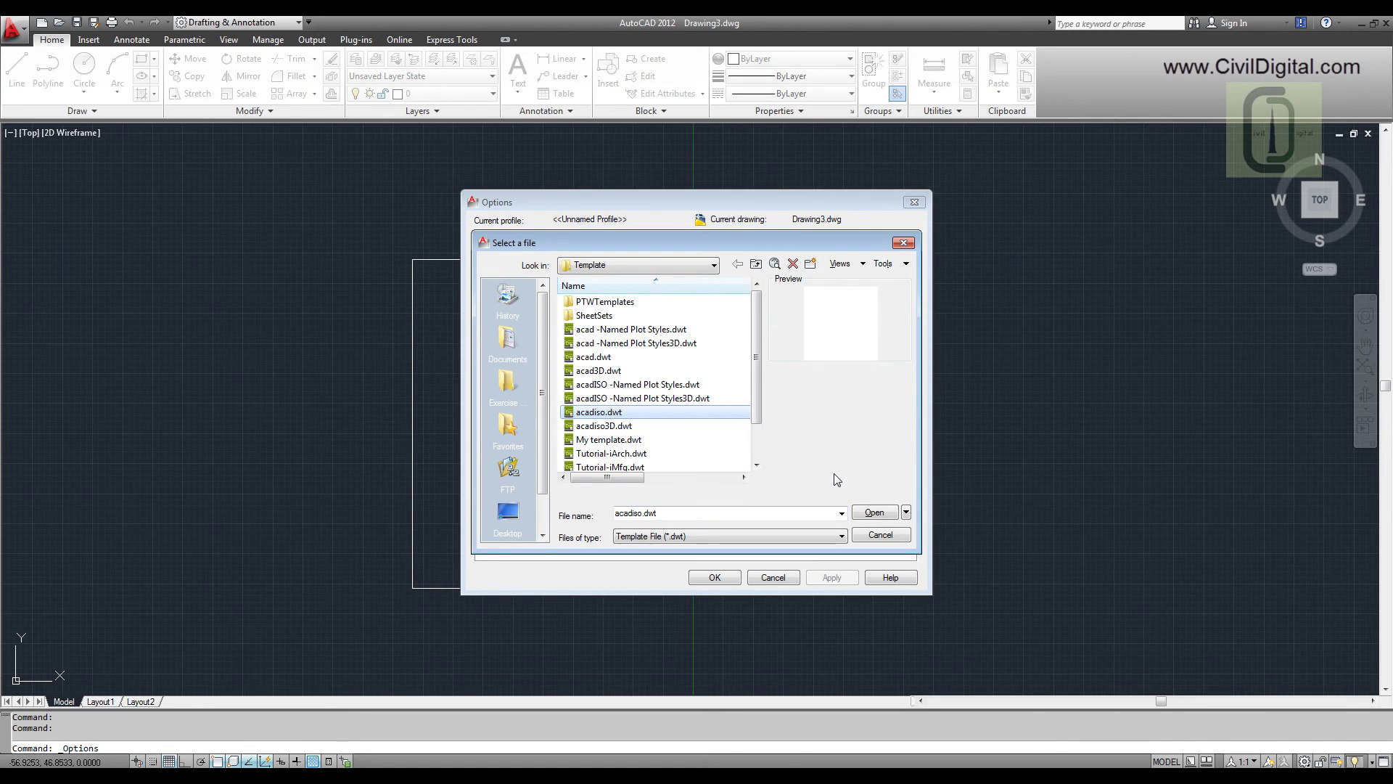
click(875, 512)
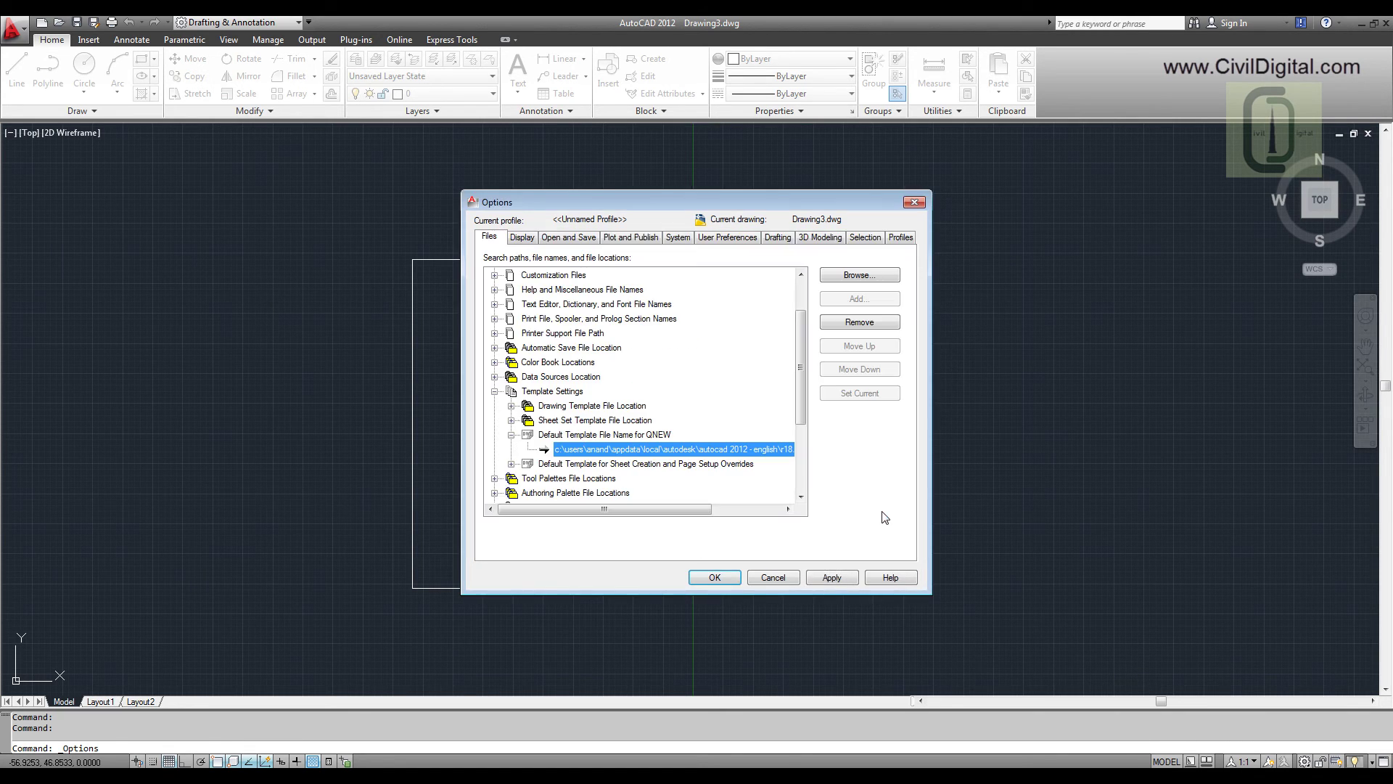